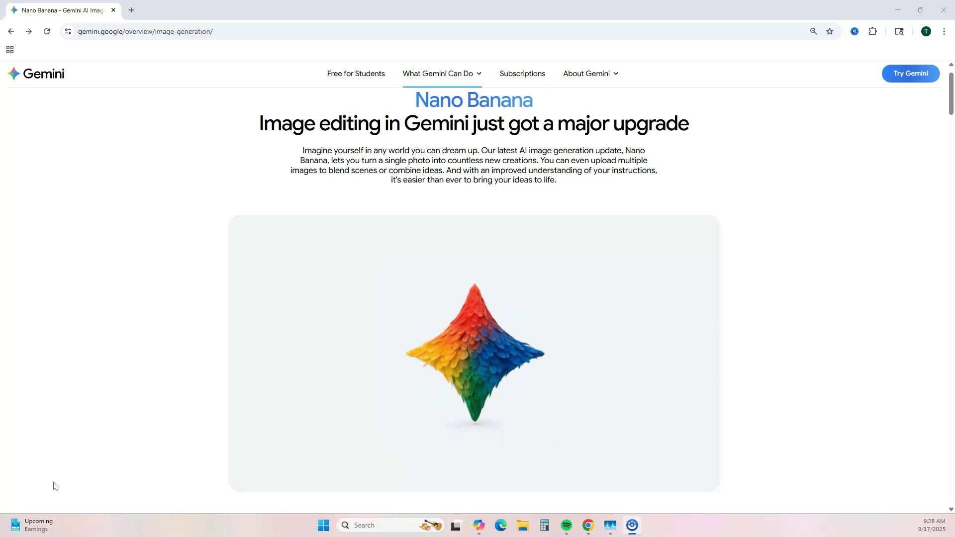
- Scroll the Nano Banana overview page down to its Trending Now photo-editing examples
{"action": "scroll", "coordinate": [846, 141], "scroll_direction": "down", "scroll_amount": 10}
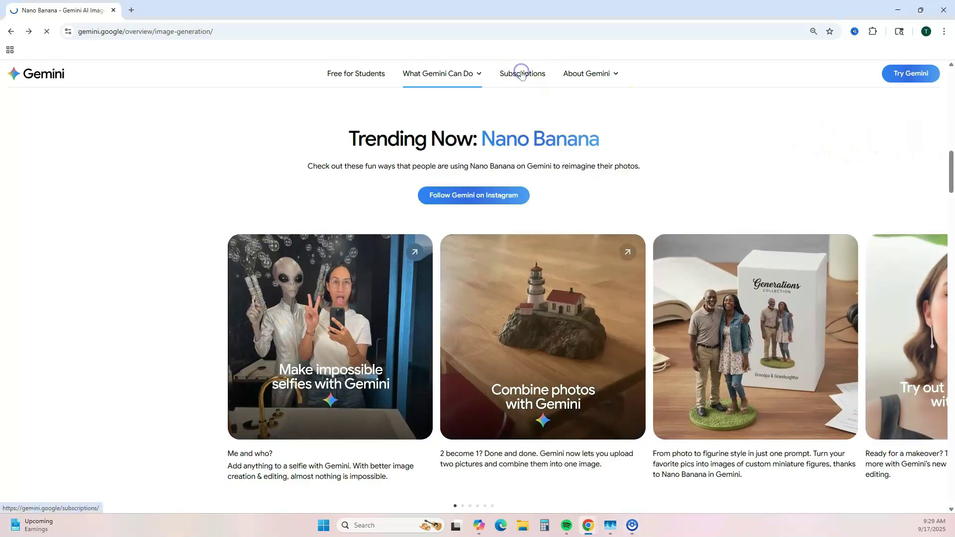
- Look through the Gemini subscription plans
{"action": "left_click", "coordinate": [521, 73]}
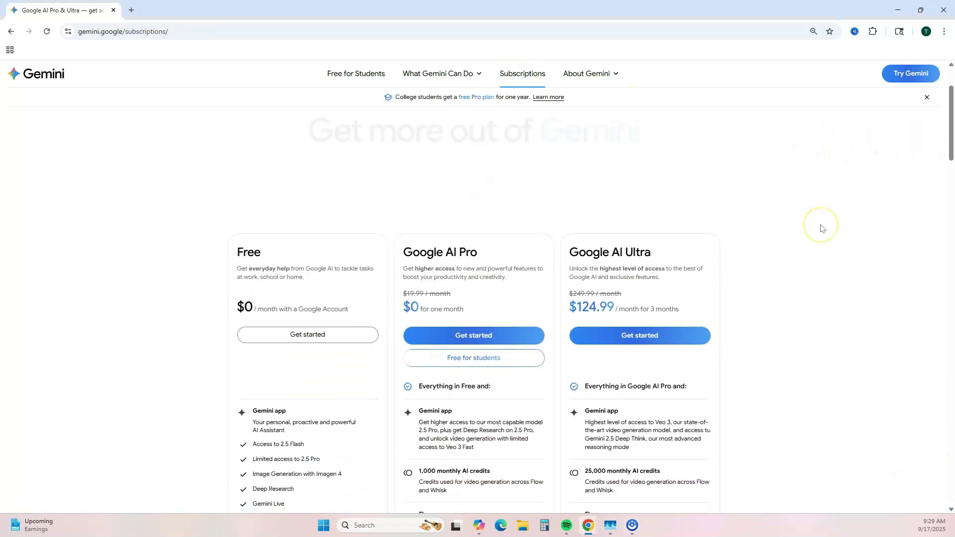
{"action": "scroll", "coordinate": [821, 228], "scroll_direction": "down", "scroll_amount": 2}
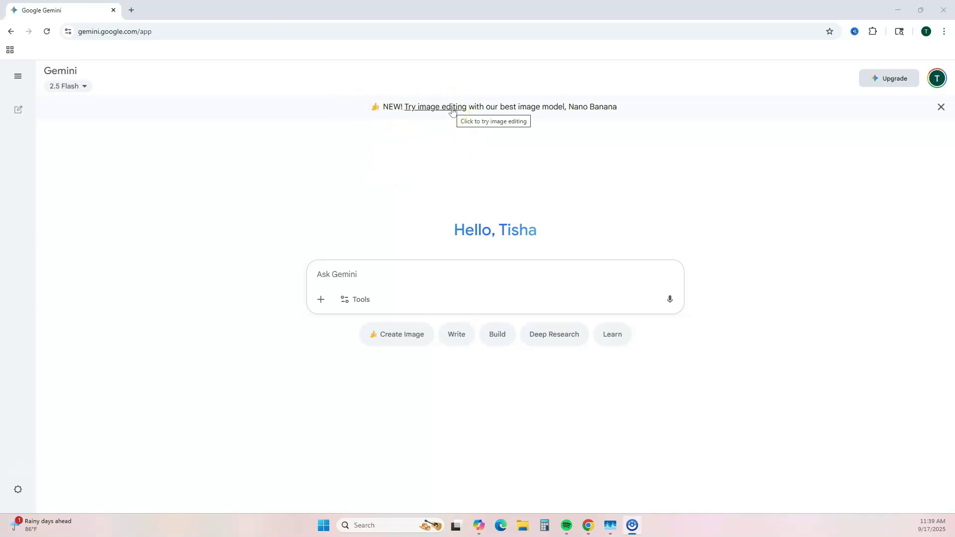
- Generate a short-haired boss-babe illustration in a green suit from the pasted Create Image prompt
{"action": "left_click", "coordinate": [413, 340]}
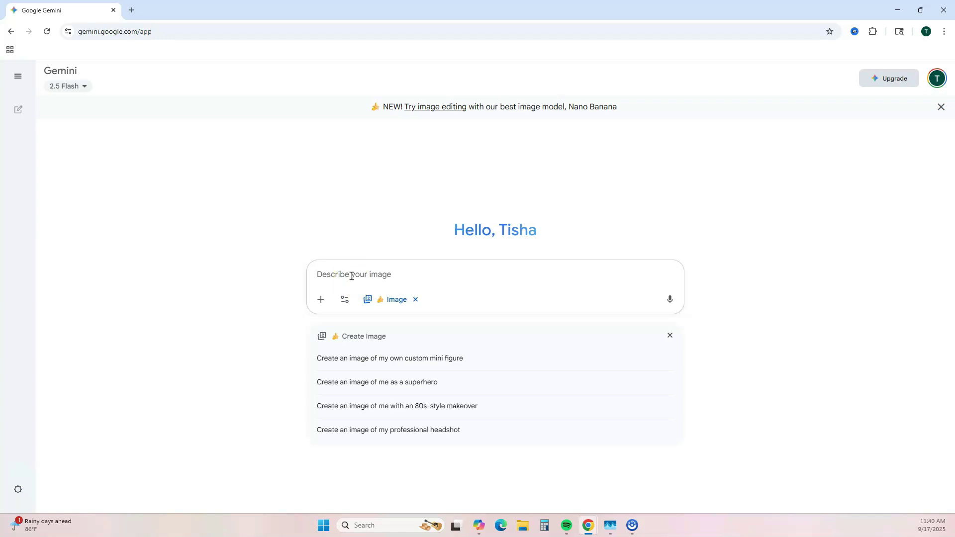
{"action": "left_click", "coordinate": [421, 327]}
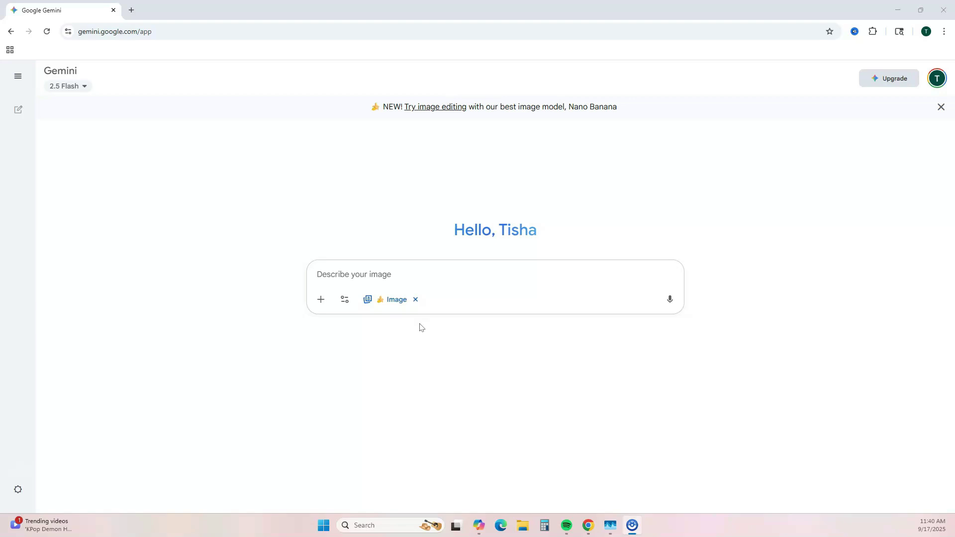
{"action": "left_click", "coordinate": [349, 277]}
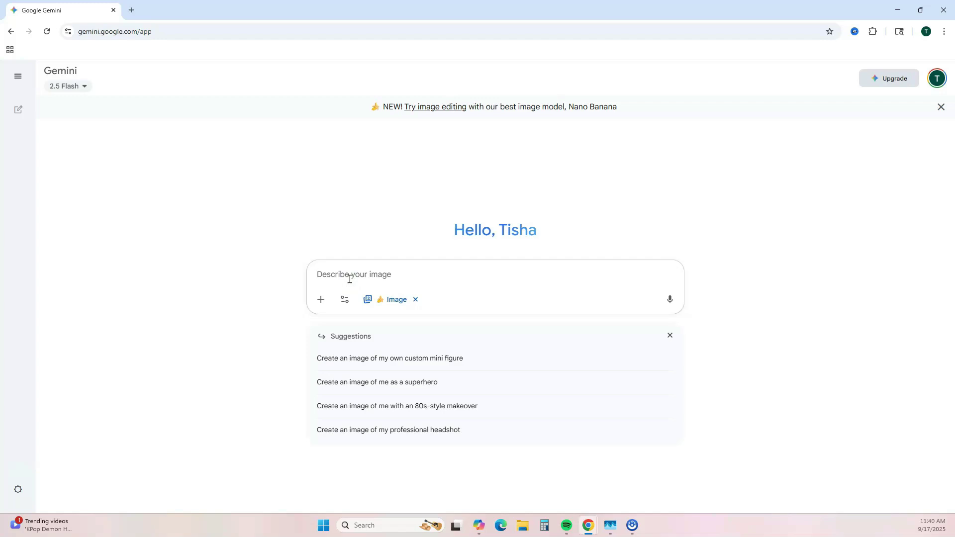
{"action": "type", "text": "create a digital illustration of a black woman as a boss babe, with a short hair cut"}
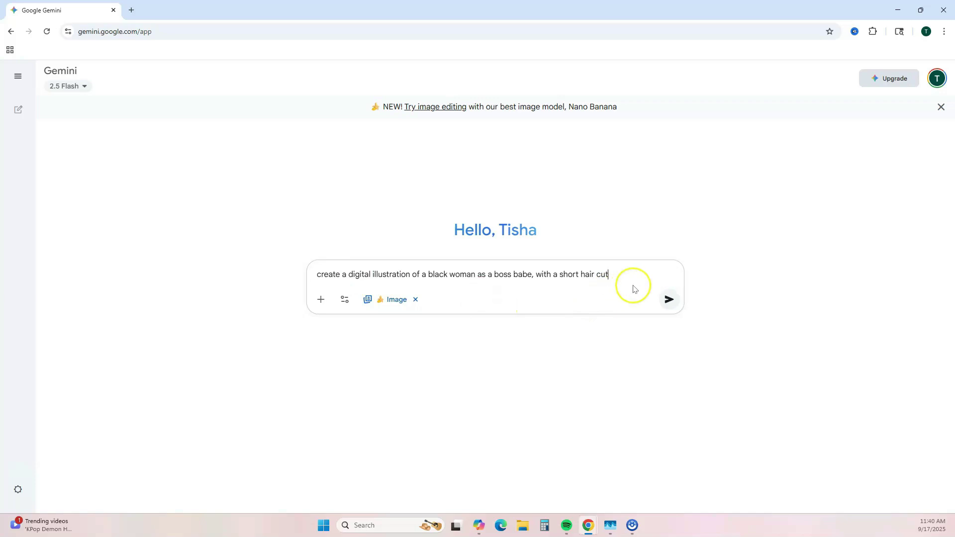
{"action": "left_click", "coordinate": [670, 299]}
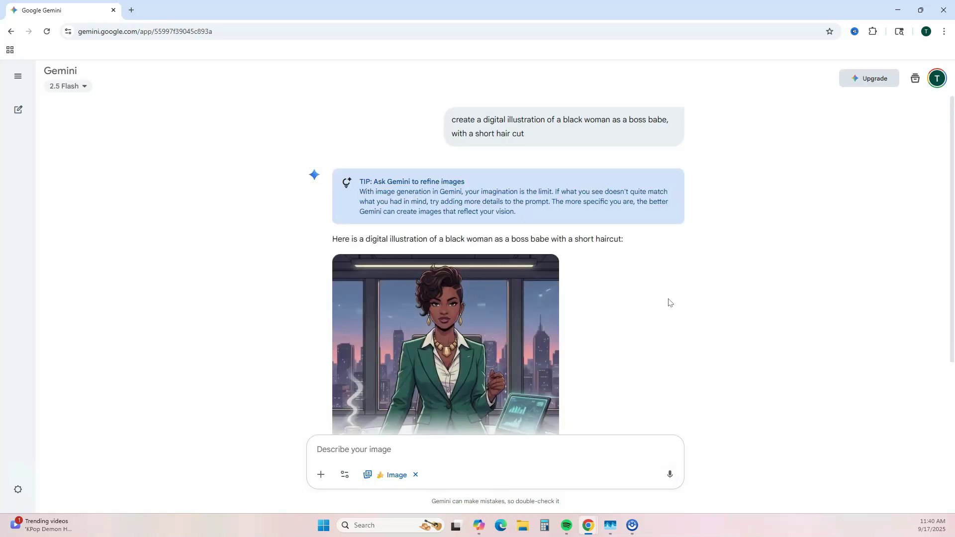
{"action": "scroll", "coordinate": [655, 265], "scroll_direction": "down", "scroll_amount": 2}
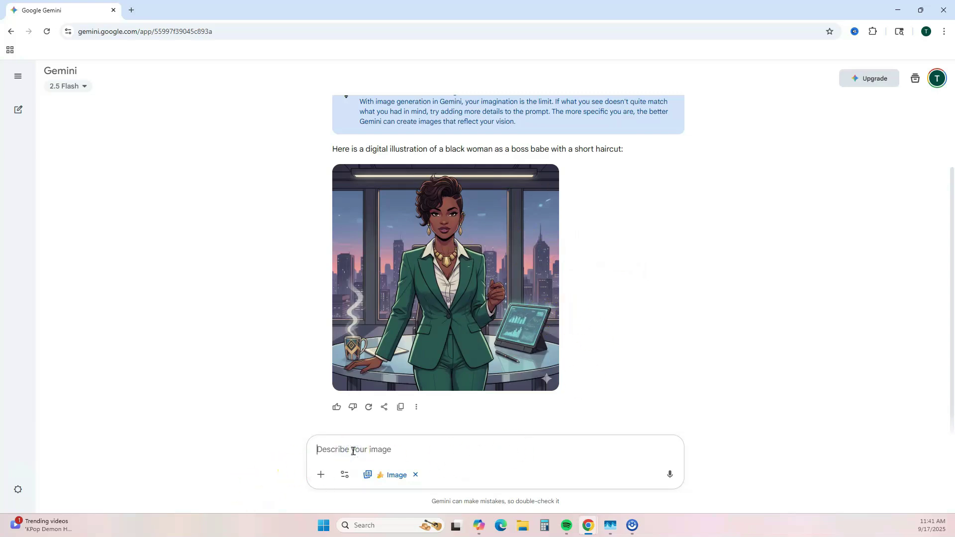
- Ask Gemini to recreate the illustration with her suit changed to pink
{"action": "left_click", "coordinate": [353, 451]}
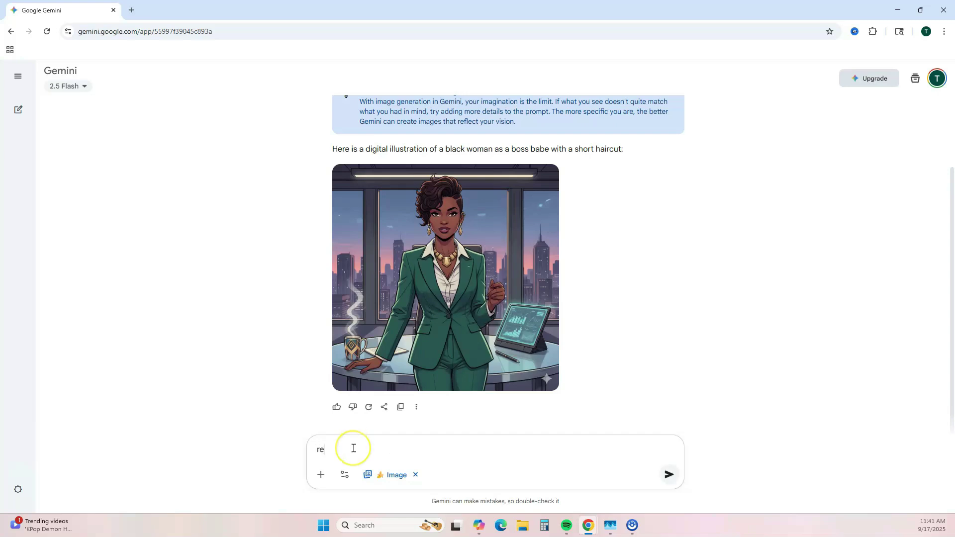
{"action": "type", "text": "recreate an"}
{"action": "type", "text": "ange her suit to pink"}
{"action": "key", "text": "Return"}
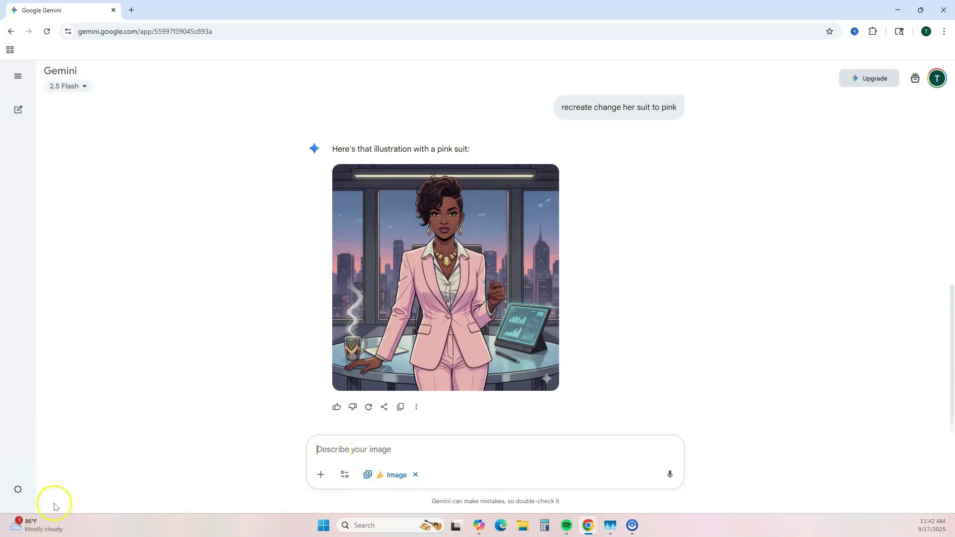
- Have Gemini recreate the pink-suit illustration without the background
{"action": "left_click", "coordinate": [372, 449]}
{"action": "type", "text": "recreate with"}
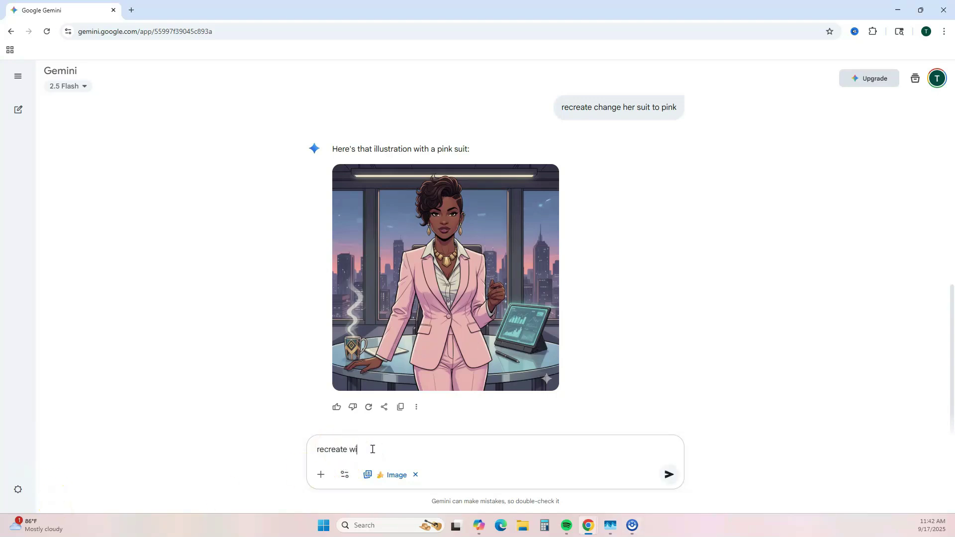
{"action": "type", "text": "out the background"}
{"action": "key", "text": "Return"}
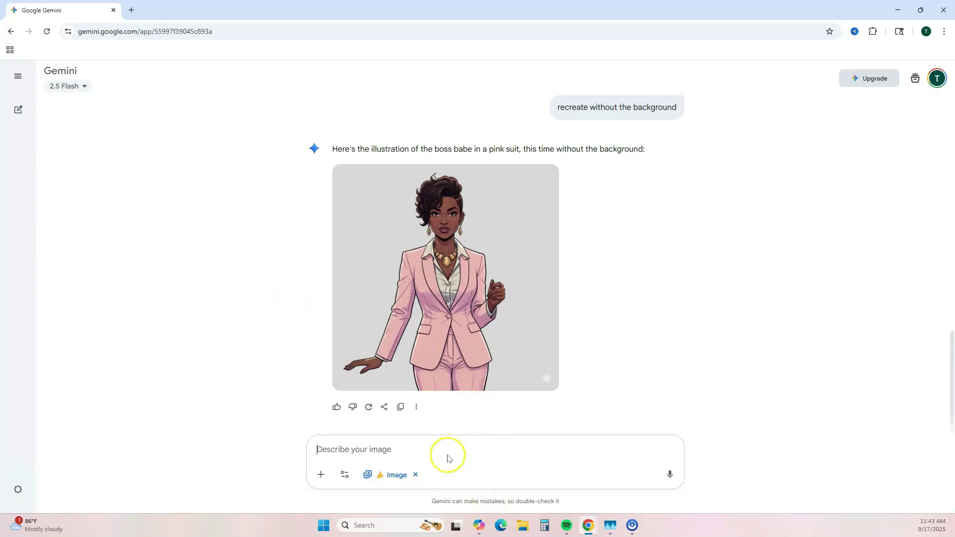
- Draft the bright colorful flowers pattern prompt in the chat box
{"action": "mouse_move", "coordinate": [535, 319]}
{"action": "left_click", "coordinate": [335, 451]}
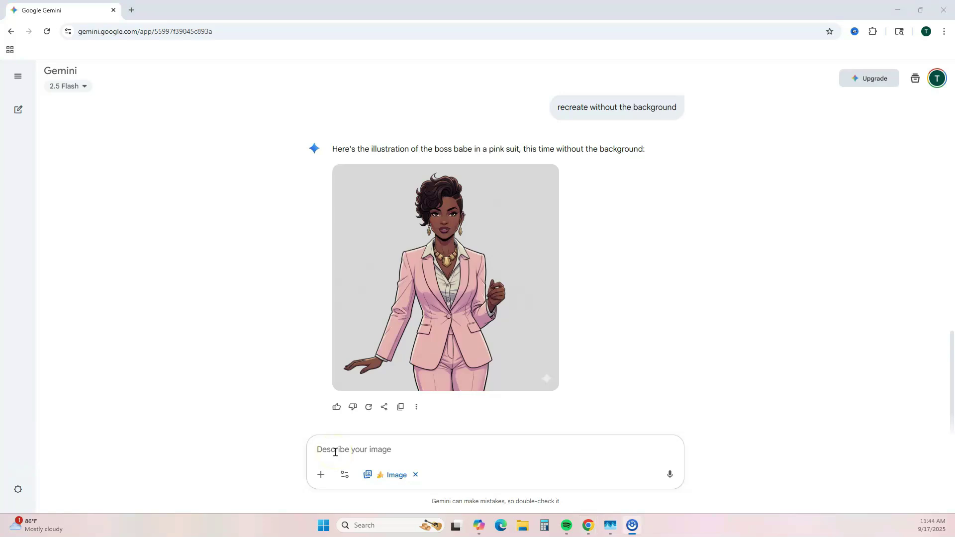
{"action": "type", "text": "Create a pattern illustration of bright colorful flowers"}
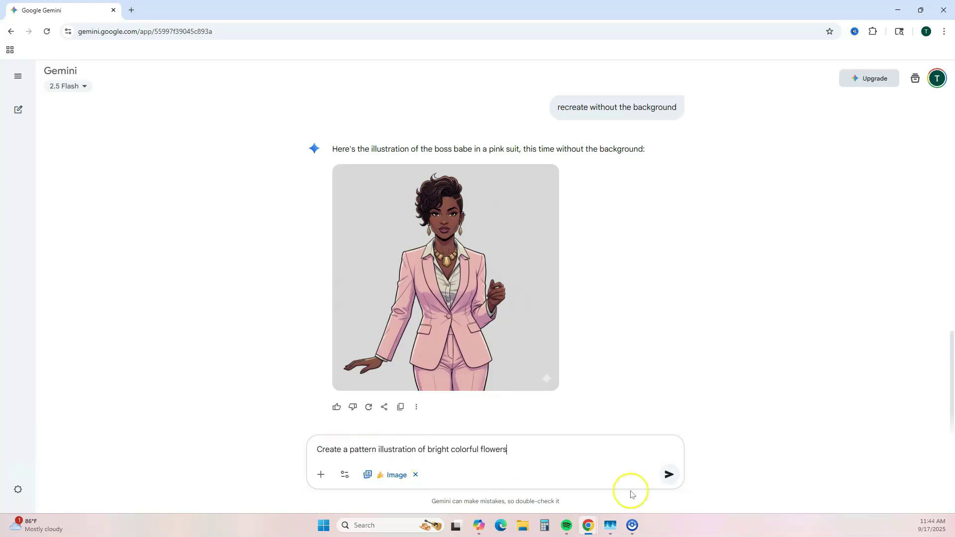
- Send the flower pattern prompt, then generate 'create a fall pattern with pumpkins and leaves'
{"action": "left_click", "coordinate": [667, 477]}
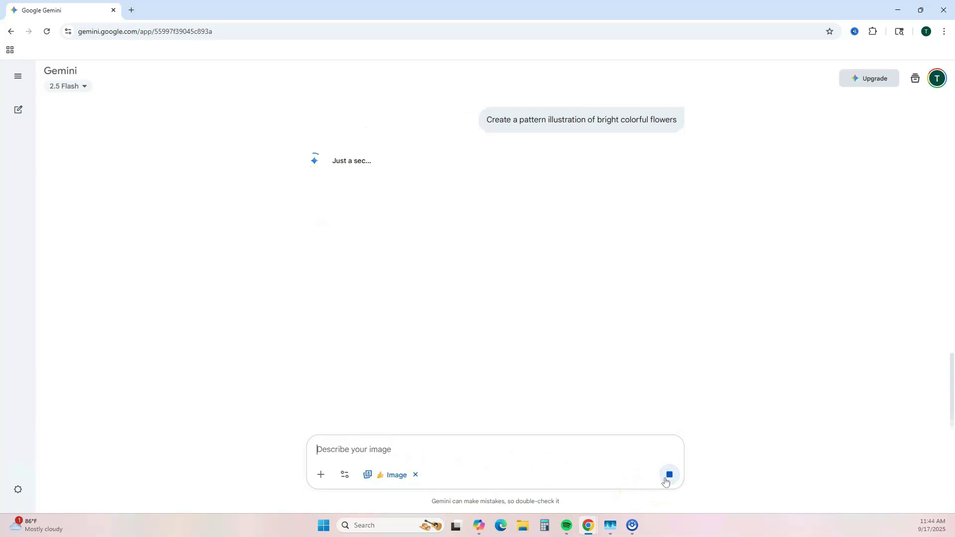
{"action": "left_click", "coordinate": [518, 317]}
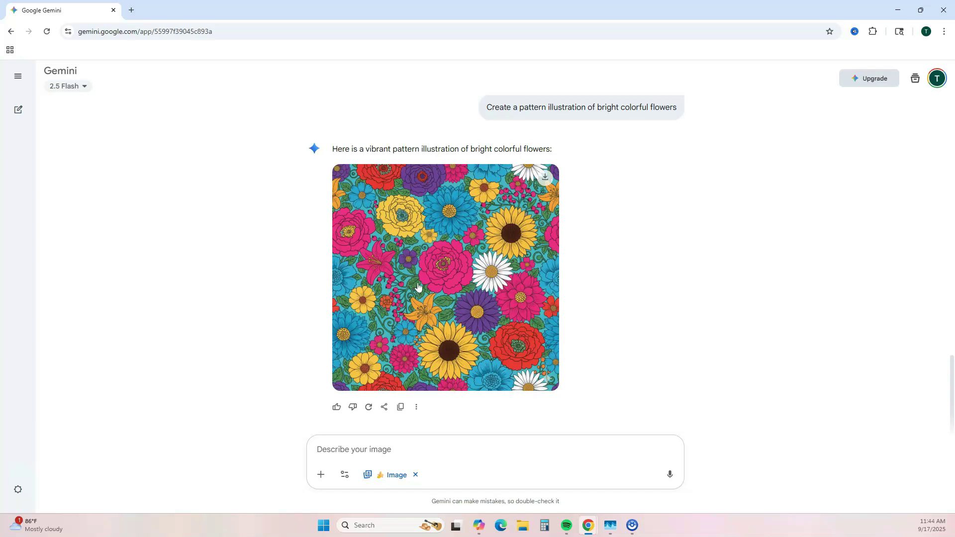
{"action": "left_click", "coordinate": [368, 450]}
{"action": "type", "text": "create a fall pattern with pumpkins and leaves"}
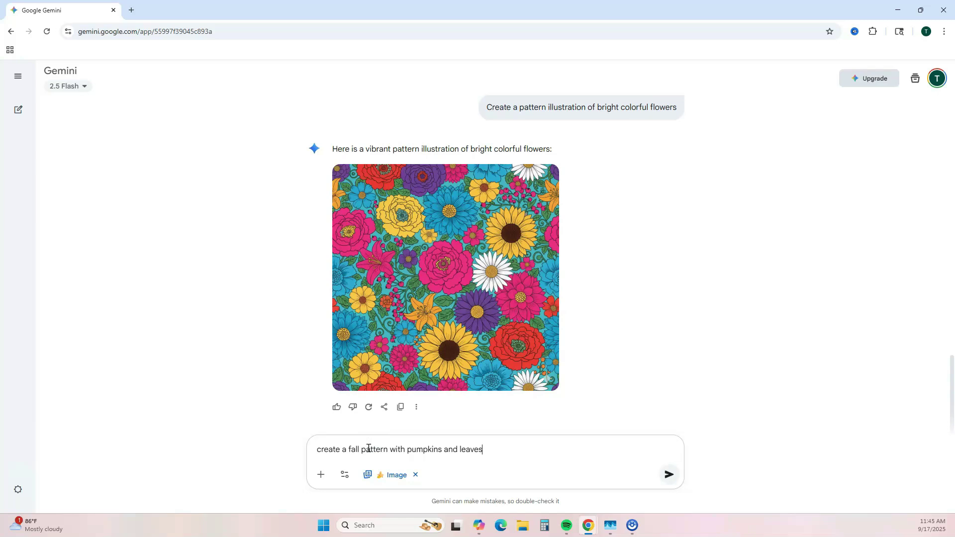
{"action": "key", "text": "Return"}
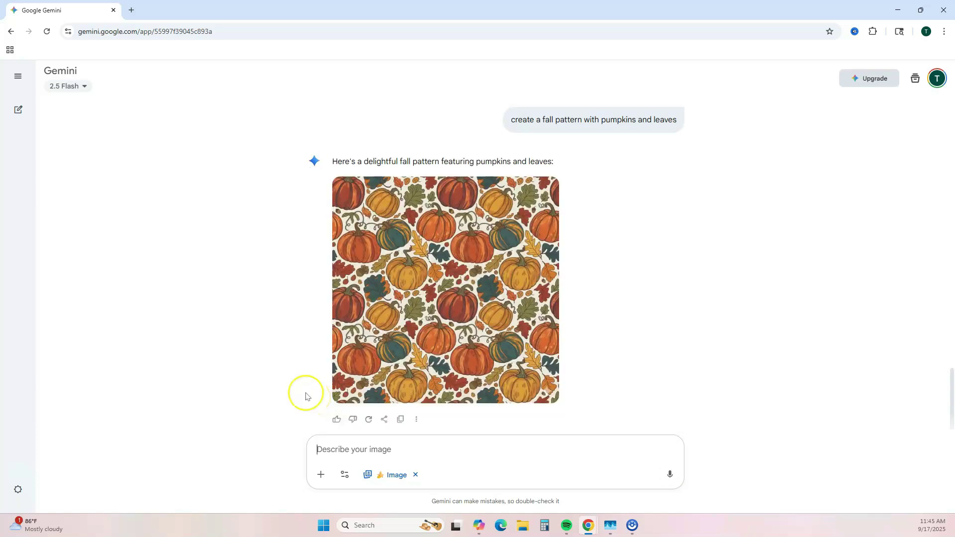
{"action": "mouse_move", "coordinate": [440, 311]}
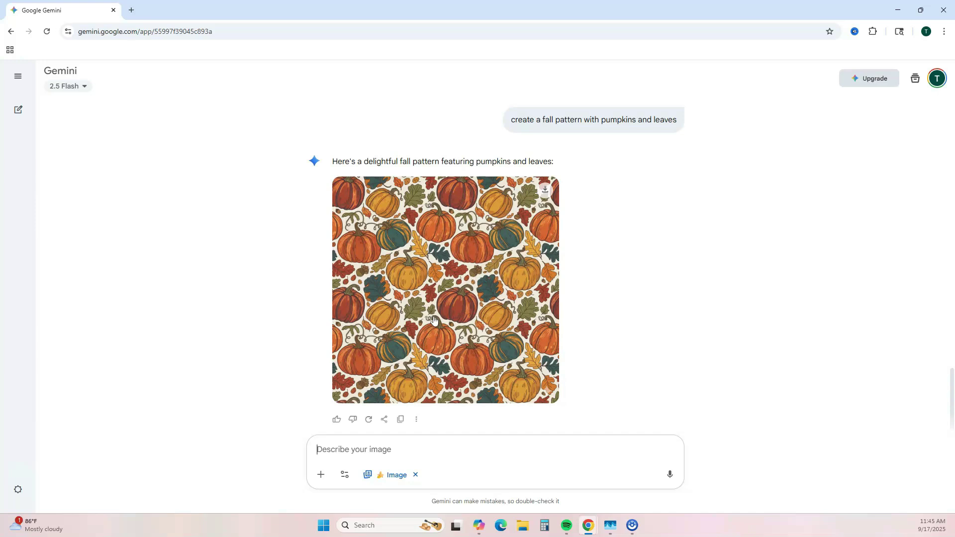
{"action": "left_click", "coordinate": [360, 446]}
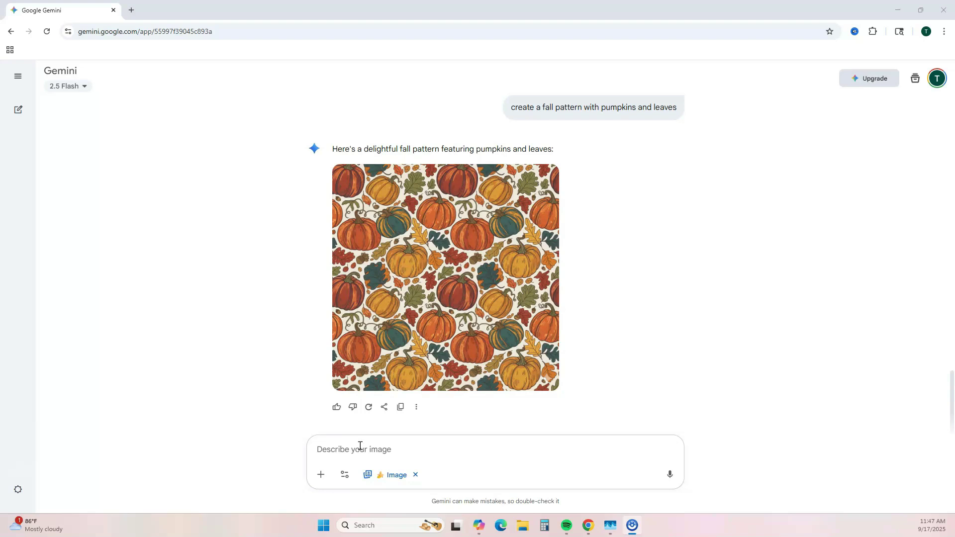
- Attach the strawberry image from Downloads and send the strawberry pattern prompt
{"action": "left_click", "coordinate": [321, 474]}
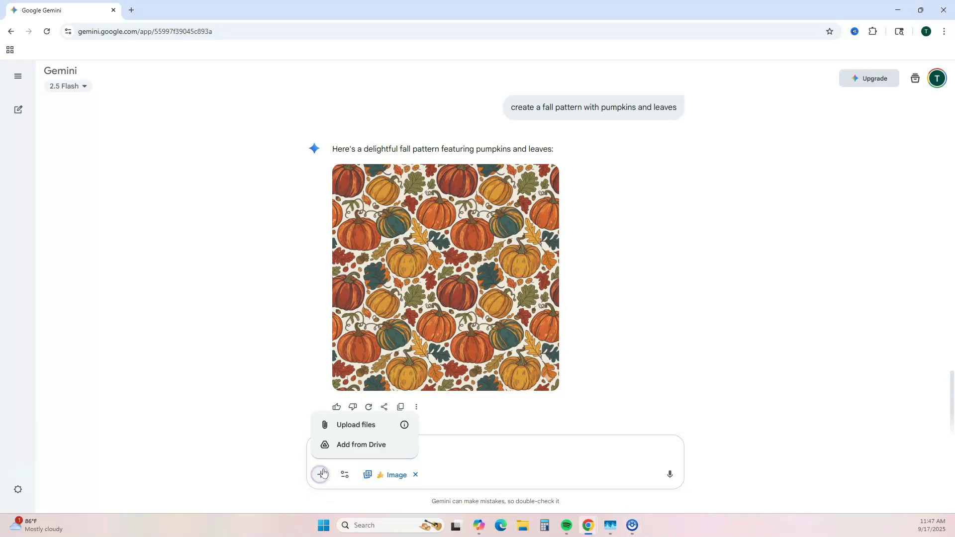
{"action": "left_click", "coordinate": [357, 425]}
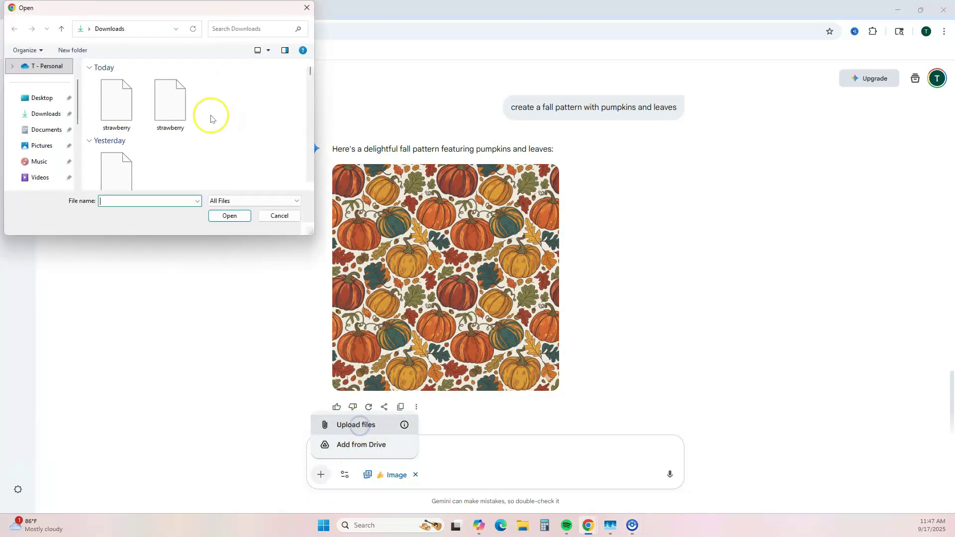
{"action": "left_click", "coordinate": [171, 105]}
{"action": "left_click", "coordinate": [225, 218]}
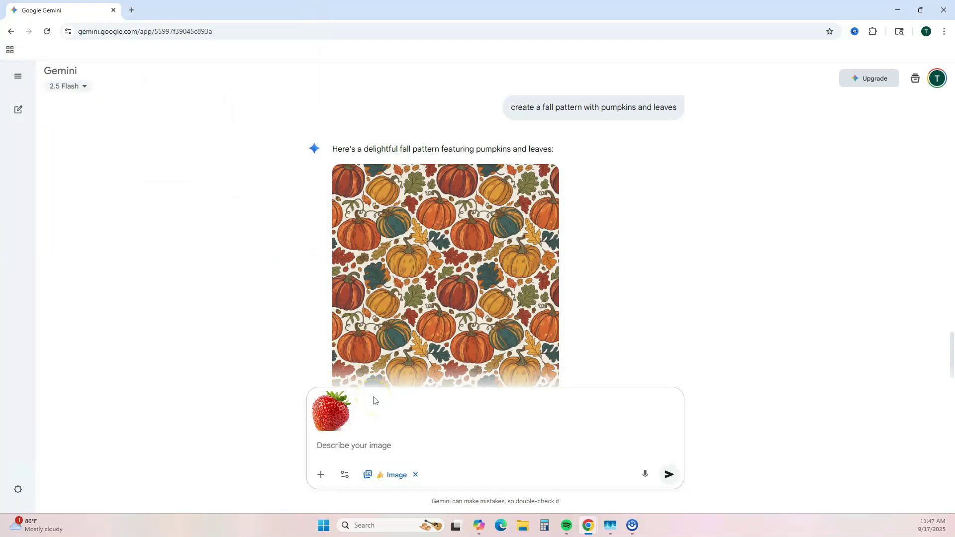
{"action": "type", "text": "Use this image to create a pattern of strawberries on a pink background"}
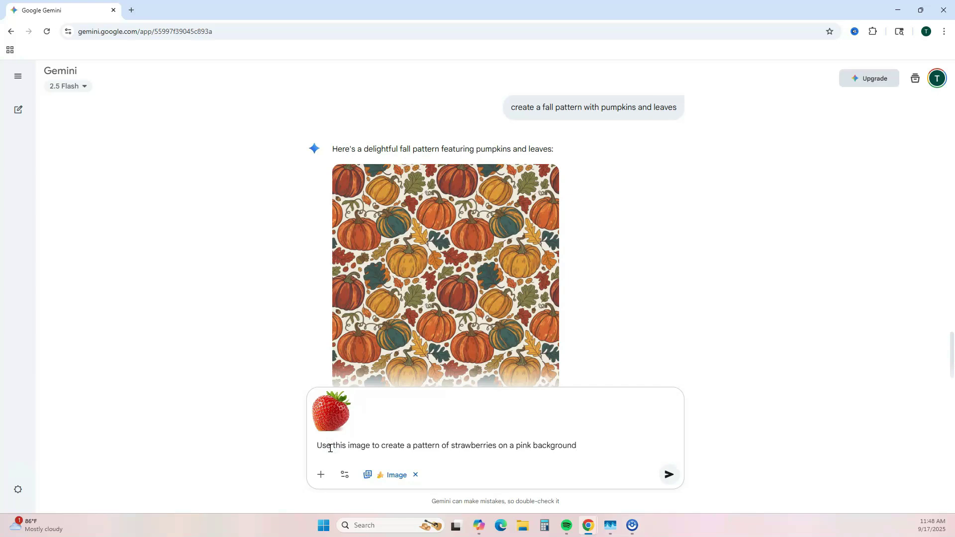
{"action": "left_click", "coordinate": [668, 475]}
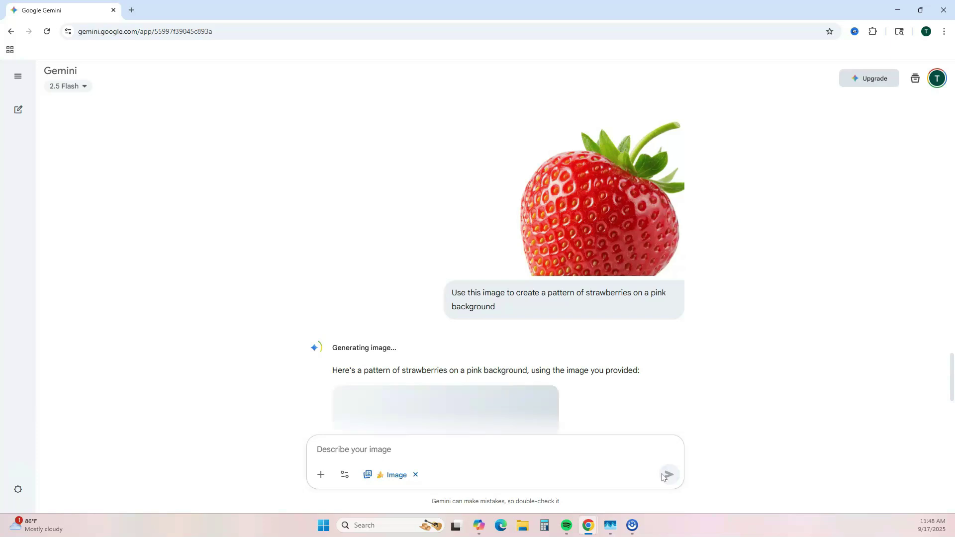
- Download the strawberry-on-pink pattern at full size, then start a new Canva design
{"action": "scroll", "coordinate": [599, 356], "scroll_direction": "down", "scroll_amount": 5}
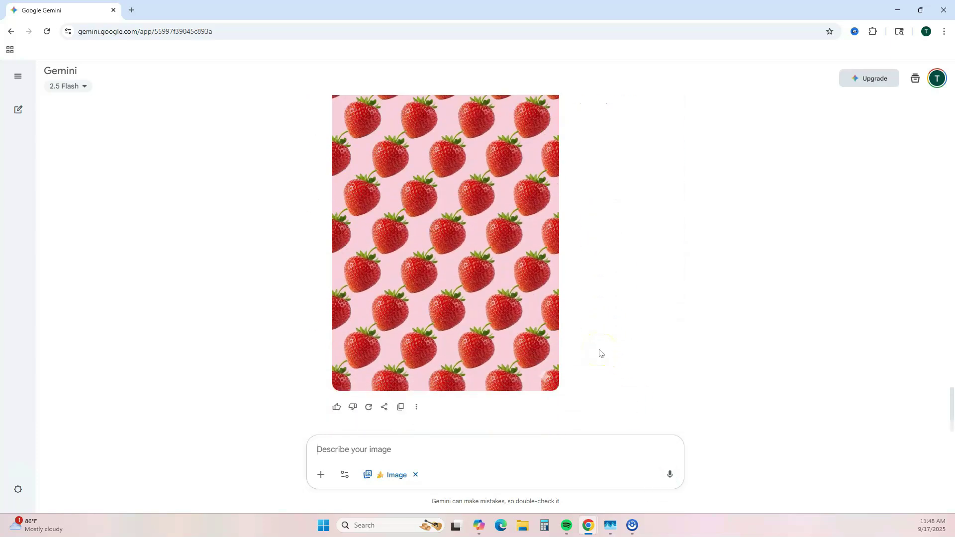
{"action": "scroll", "coordinate": [599, 353], "scroll_direction": "up", "scroll_amount": 4}
{"action": "scroll", "coordinate": [418, 304], "scroll_direction": "down", "scroll_amount": 4}
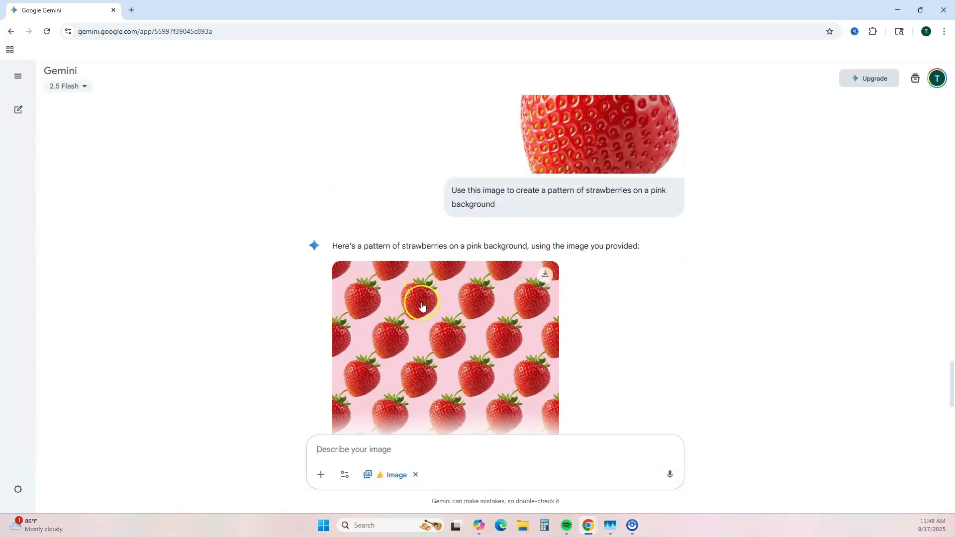
{"action": "scroll", "coordinate": [411, 300], "scroll_direction": "up", "scroll_amount": 2}
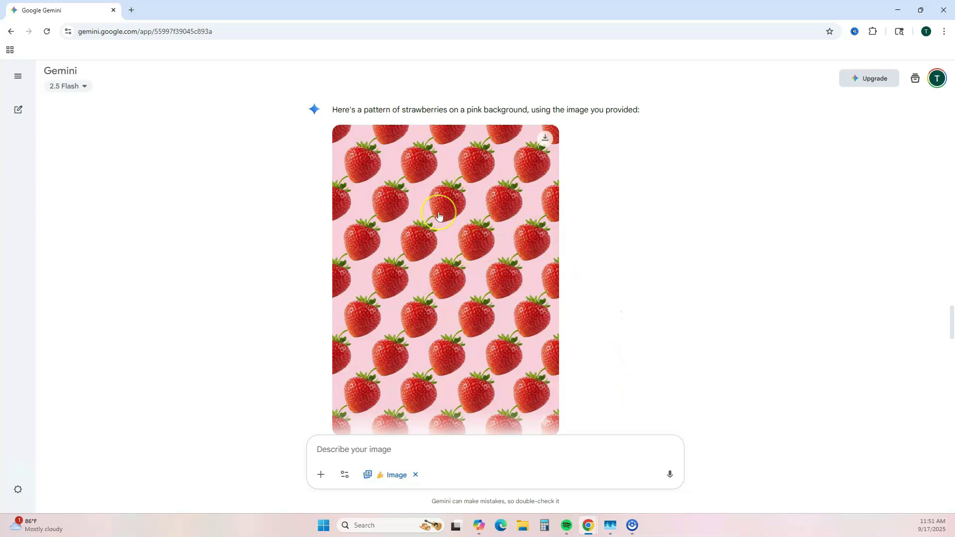
{"action": "left_click", "coordinate": [545, 140]}
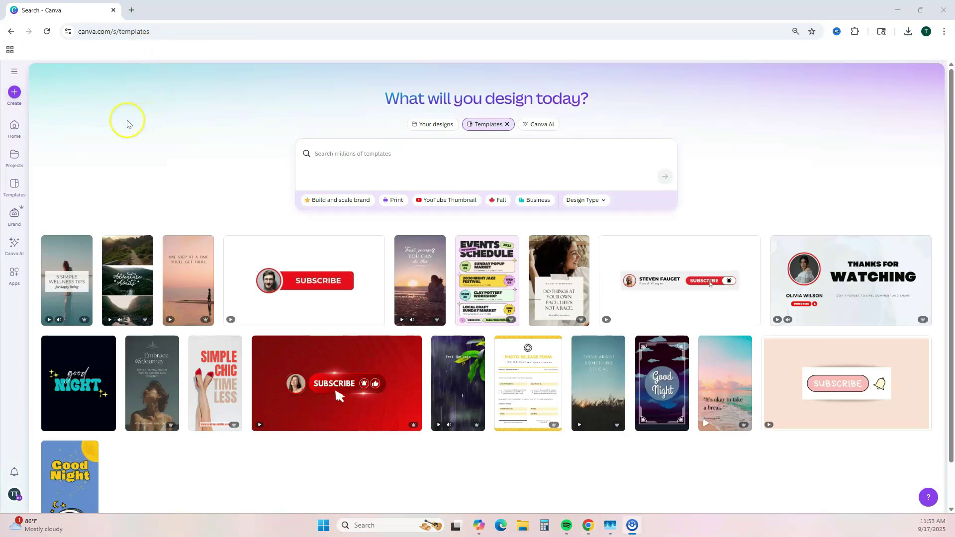
{"action": "left_click", "coordinate": [13, 92]}
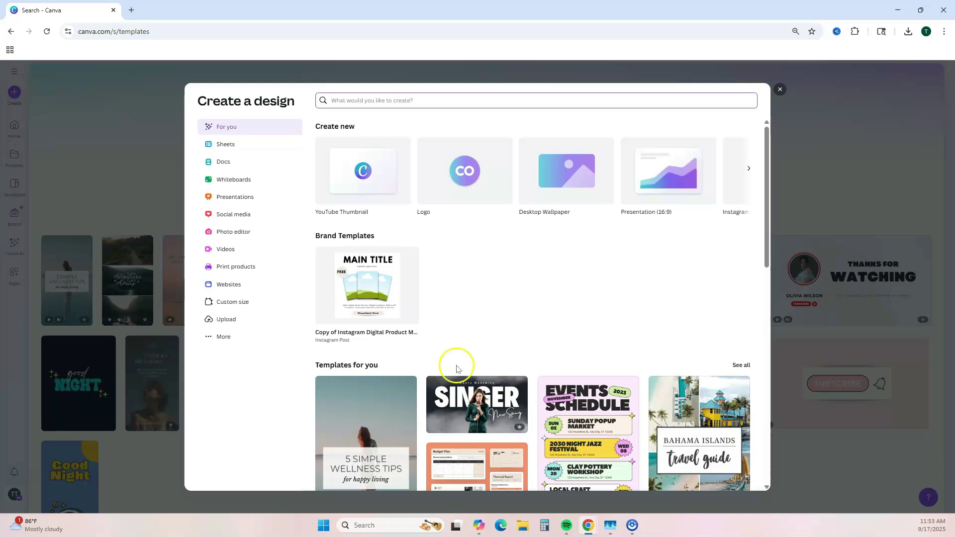
- Open a blank 8.5 × 11 in custom-size design and add the strawberry pattern from uploads
{"action": "left_click", "coordinate": [240, 302]}
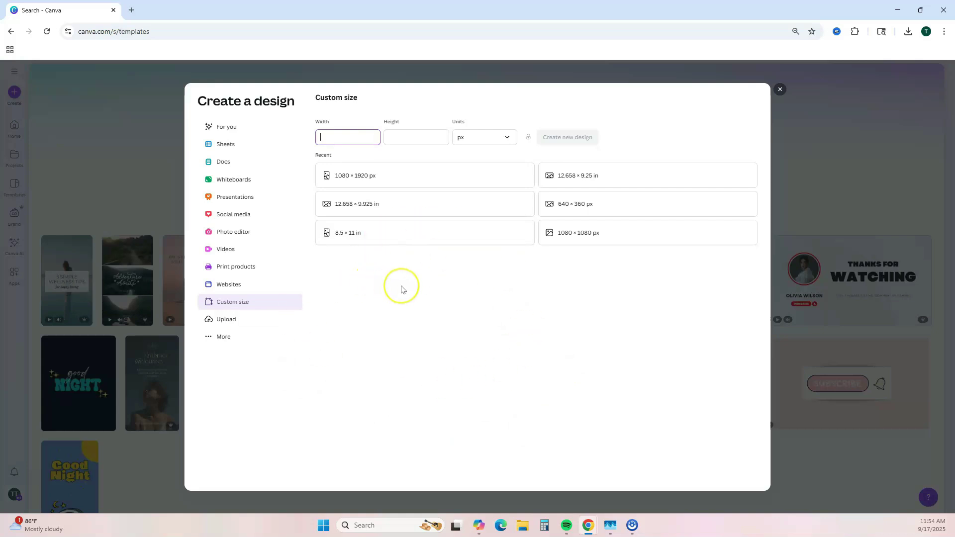
{"action": "left_click", "coordinate": [383, 235]}
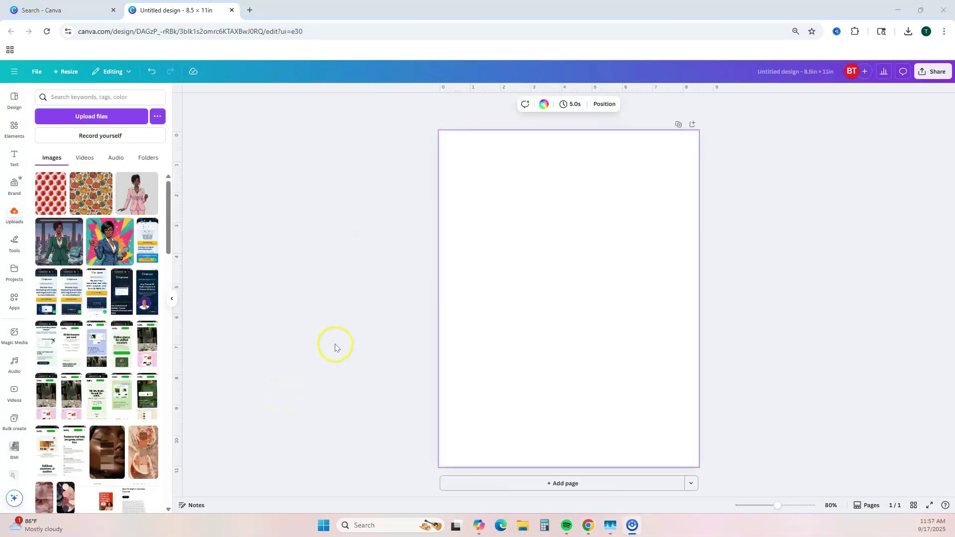
{"action": "left_click", "coordinate": [50, 191]}
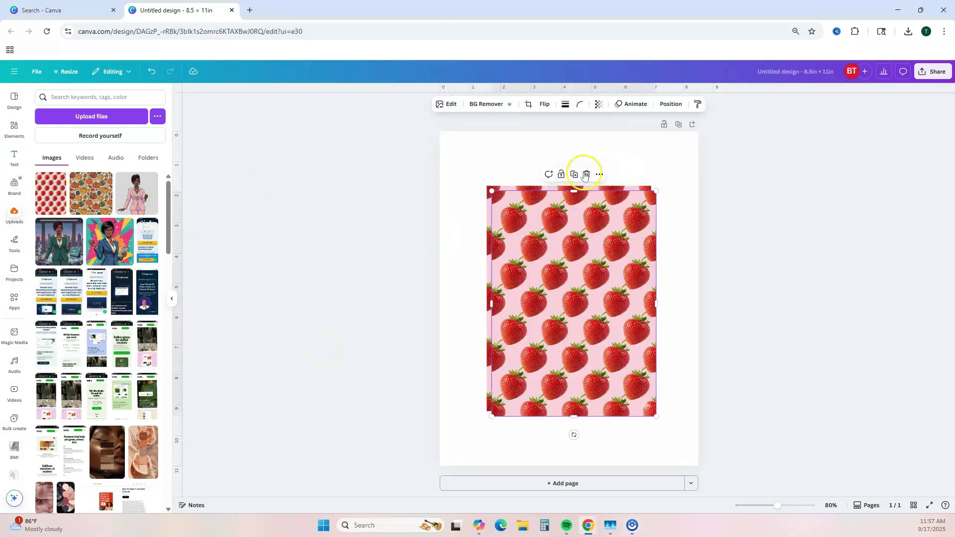
- Set the strawberry image as background, detach it, and stretch it to cover the whole page
{"action": "left_click", "coordinate": [574, 243]}
{"action": "left_click_drag", "start_coordinate": [573, 242], "coordinate": [528, 187]}
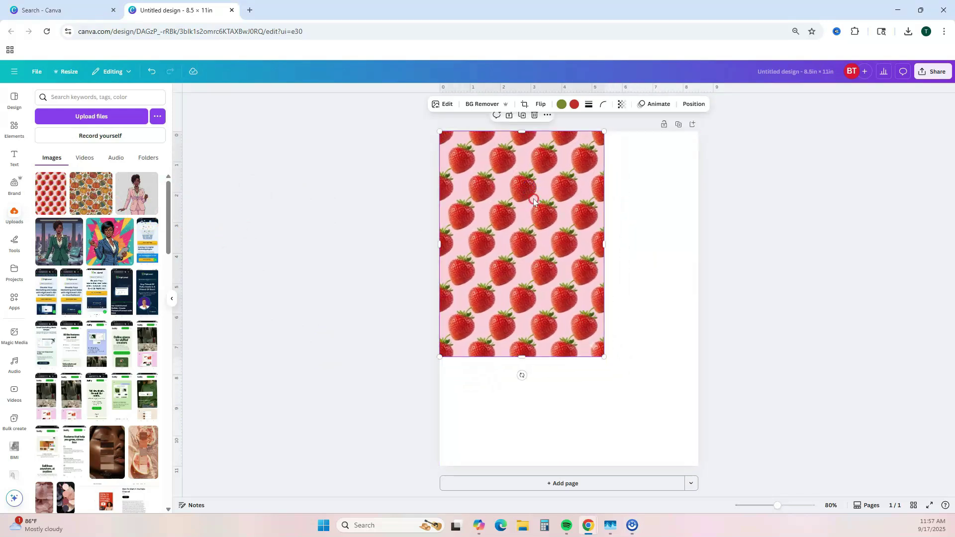
{"action": "right_click", "coordinate": [529, 193]}
{"action": "left_click", "coordinate": [592, 392]}
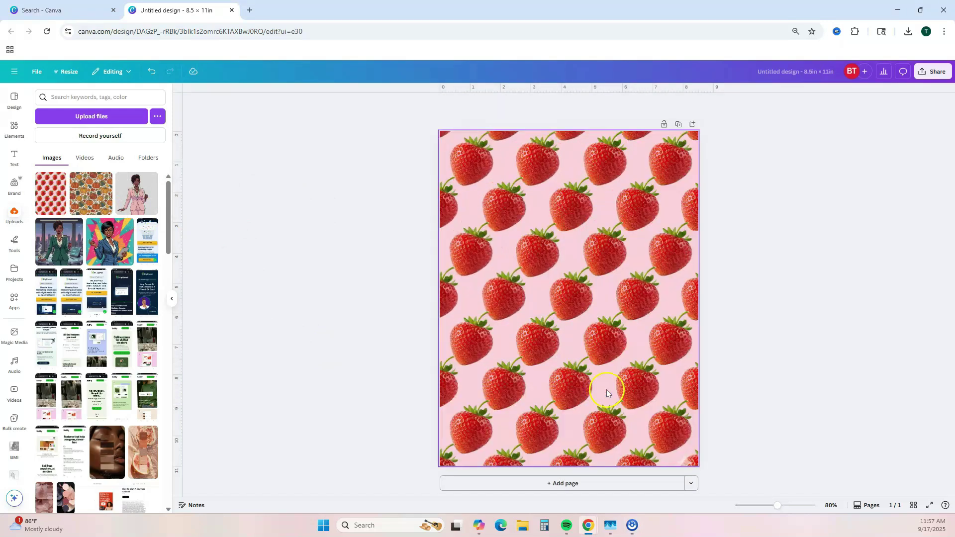
{"action": "right_click", "coordinate": [525, 195]}
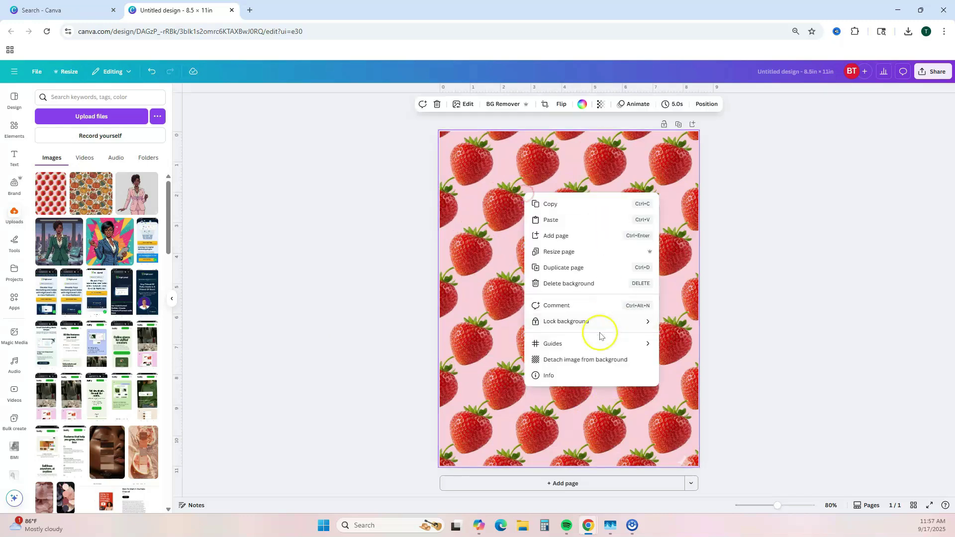
{"action": "left_click", "coordinate": [583, 358]}
{"action": "left_click_drag", "start_coordinate": [489, 174], "coordinate": [471, 154]}
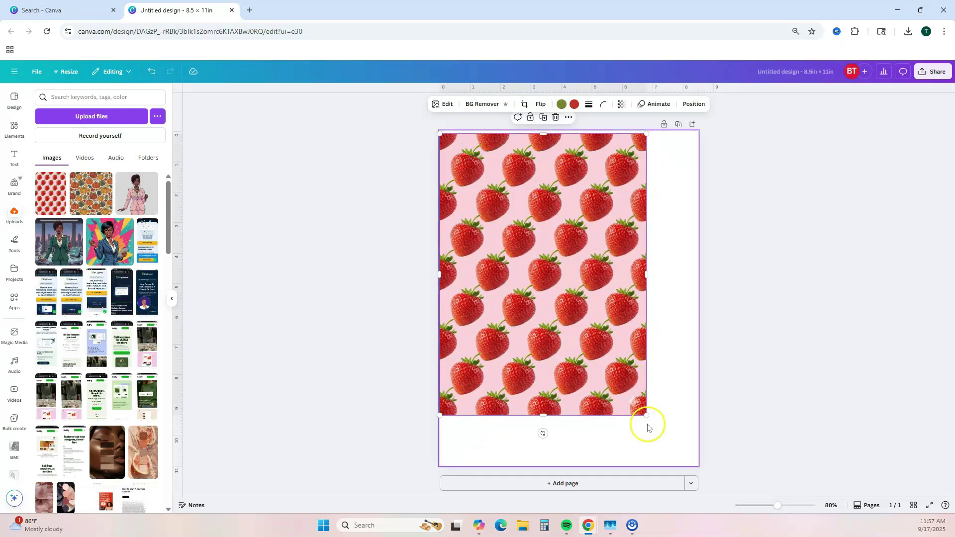
{"action": "left_click_drag", "start_coordinate": [647, 415], "coordinate": [681, 462]}
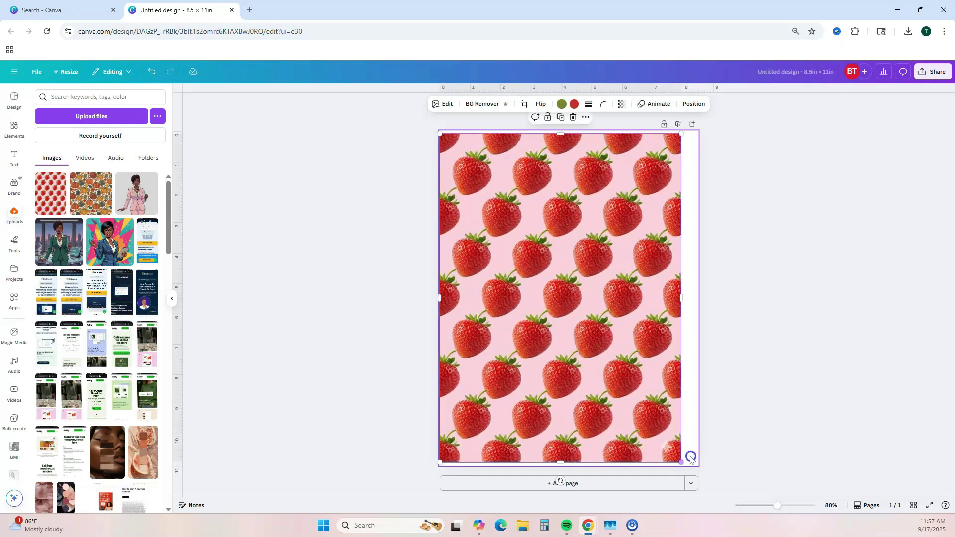
{"action": "left_click_drag", "start_coordinate": [682, 130], "coordinate": [684, 129]}
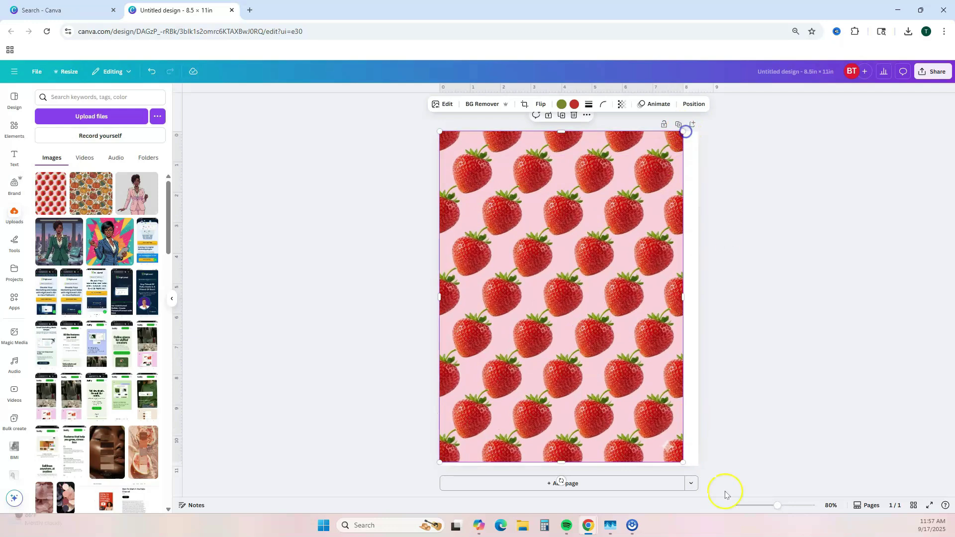
{"action": "left_click_drag", "start_coordinate": [683, 462], "coordinate": [703, 476]}
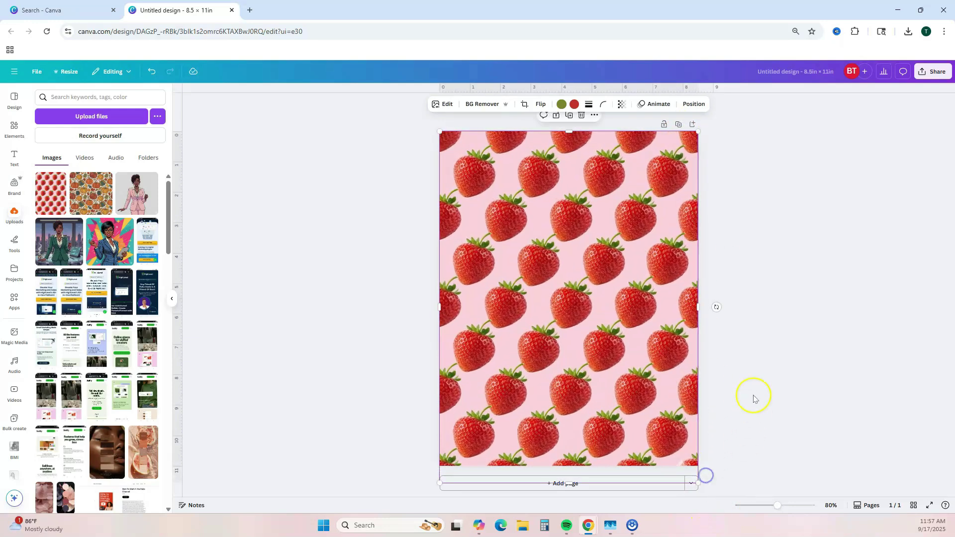
- Search design templates for 'journal cover' and open the Black and White Feminine Daily Journal Cover options
{"action": "left_click", "coordinate": [753, 396]}
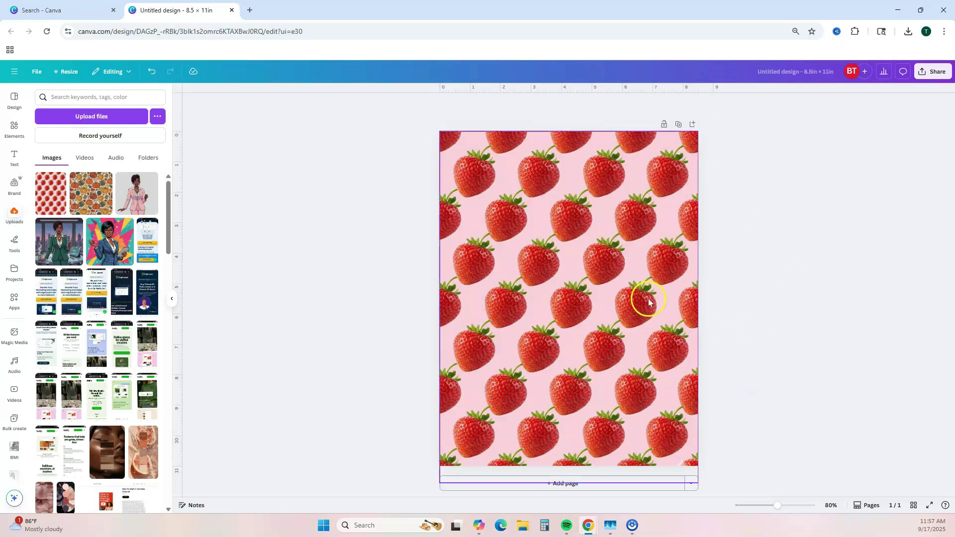
{"action": "scroll", "coordinate": [133, 267], "scroll_direction": "down", "scroll_amount": 3}
{"action": "scroll", "coordinate": [134, 267], "scroll_direction": "up", "scroll_amount": 3}
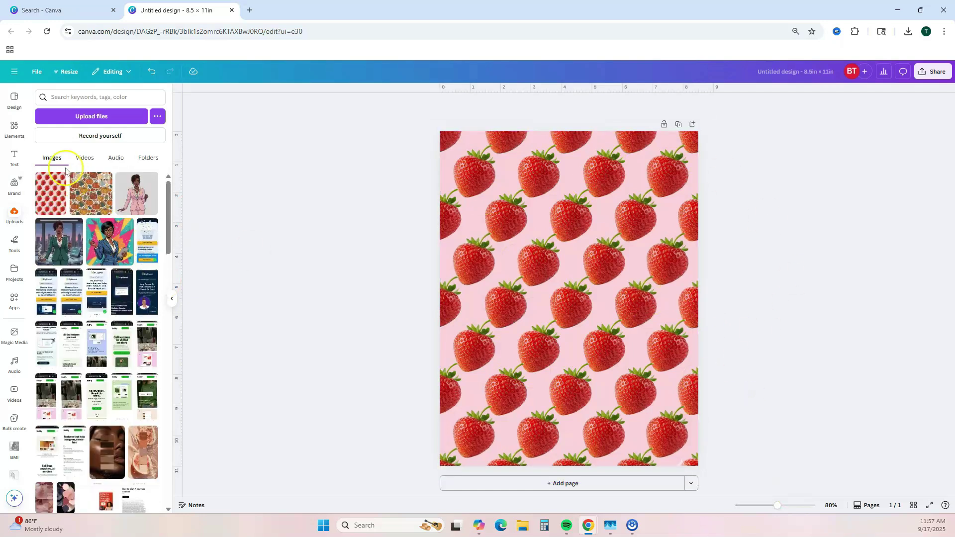
{"action": "left_click", "coordinate": [12, 93]}
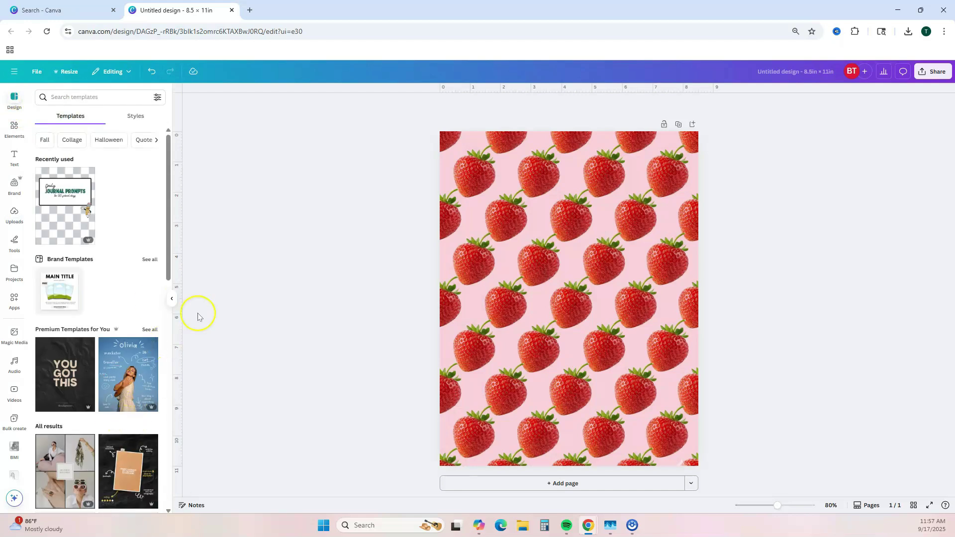
{"action": "left_click", "coordinate": [87, 101]}
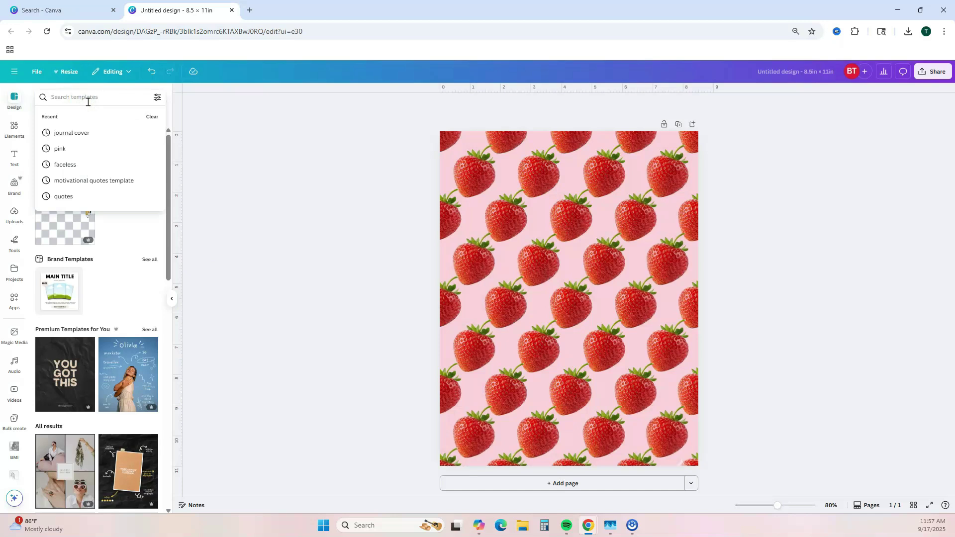
{"action": "left_click", "coordinate": [70, 133]}
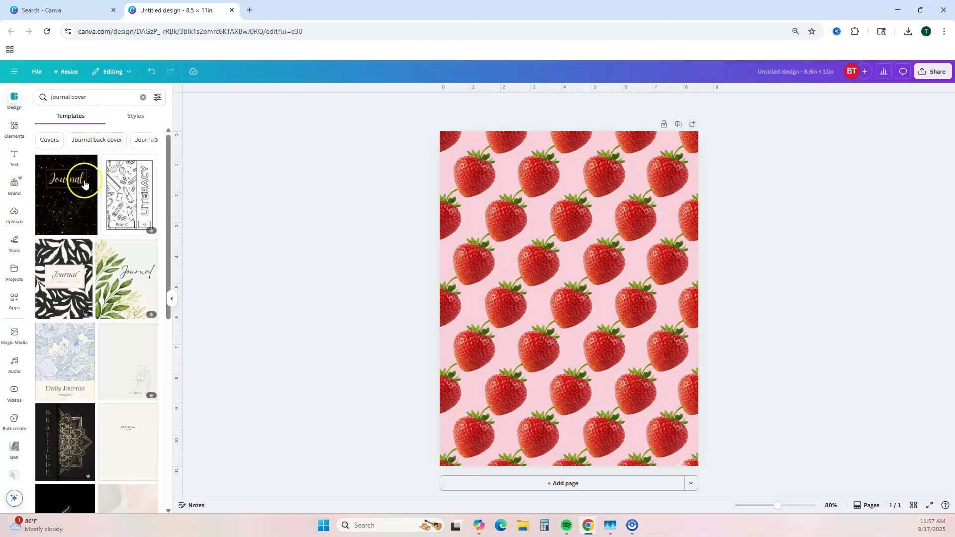
{"action": "scroll", "coordinate": [85, 184], "scroll_direction": "down", "scroll_amount": 5}
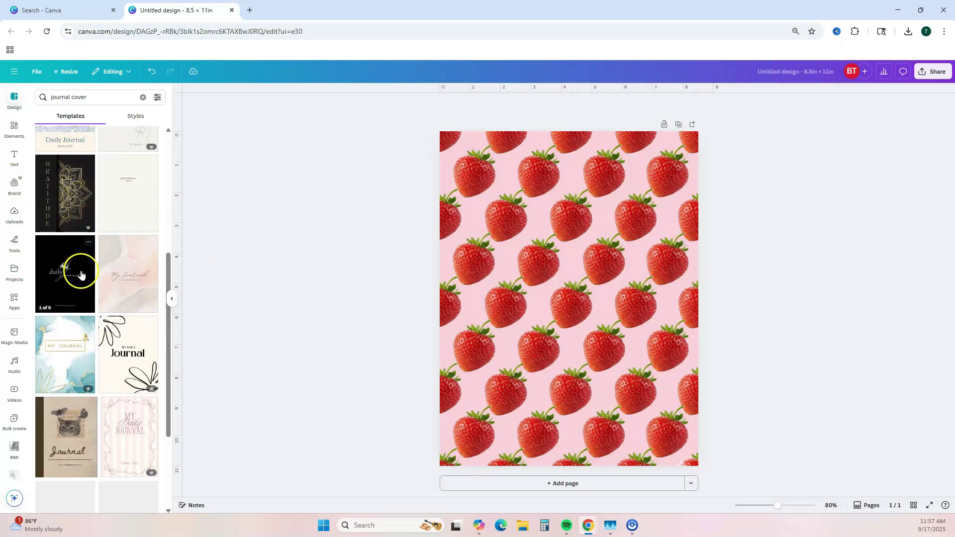
{"action": "scroll", "coordinate": [81, 275], "scroll_direction": "down", "scroll_amount": 1}
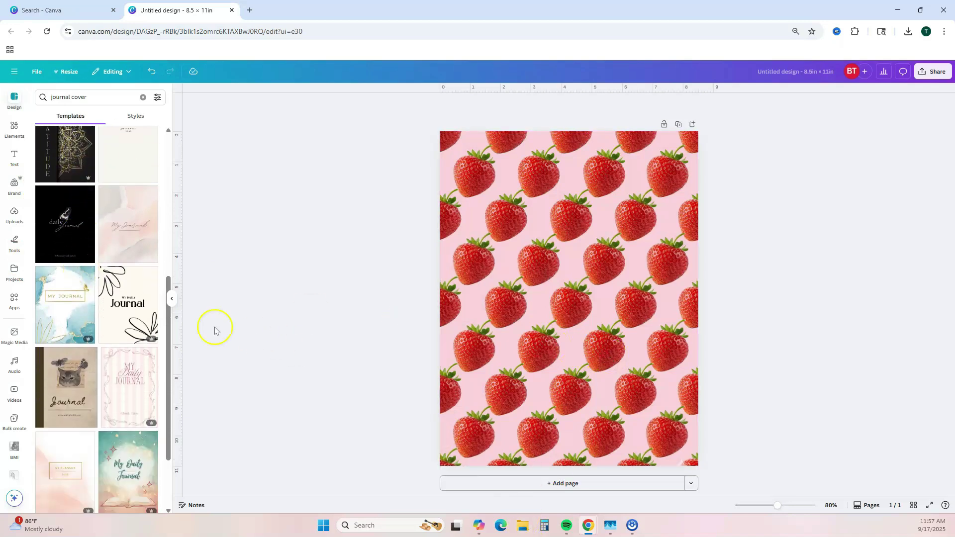
{"action": "left_click", "coordinate": [151, 272]}
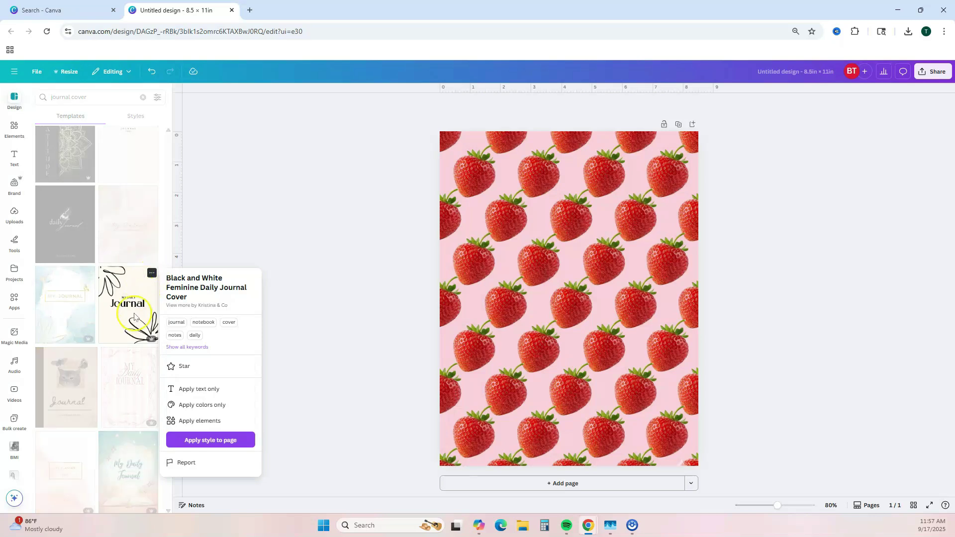
- Apply only the template's text, raise Heading and SUBHEADING, and tilt SUBHEADING slightly
{"action": "left_click", "coordinate": [214, 390]}
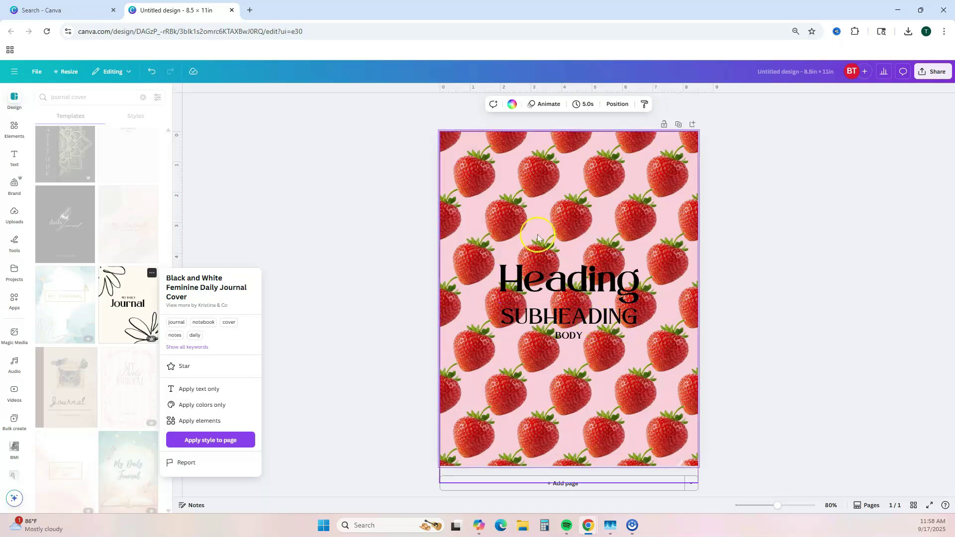
{"action": "left_click", "coordinate": [579, 344]}
{"action": "left_click_drag", "start_coordinate": [623, 286], "coordinate": [621, 275]}
{"action": "left_click_drag", "start_coordinate": [572, 317], "coordinate": [572, 303]}
{"action": "left_click_drag", "start_coordinate": [572, 337], "coordinate": [577, 336]}
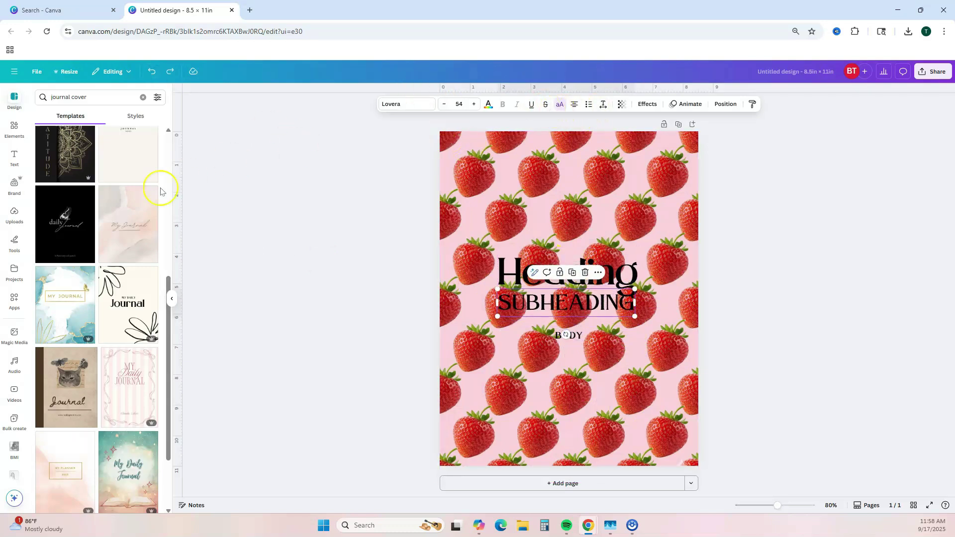
{"action": "left_click", "coordinate": [14, 127]}
- Add a rectangle and stretch it to frame the heading on the front cover
{"action": "left_click", "coordinate": [51, 162]}
{"action": "left_click_drag", "start_coordinate": [506, 297], "coordinate": [465, 288]}
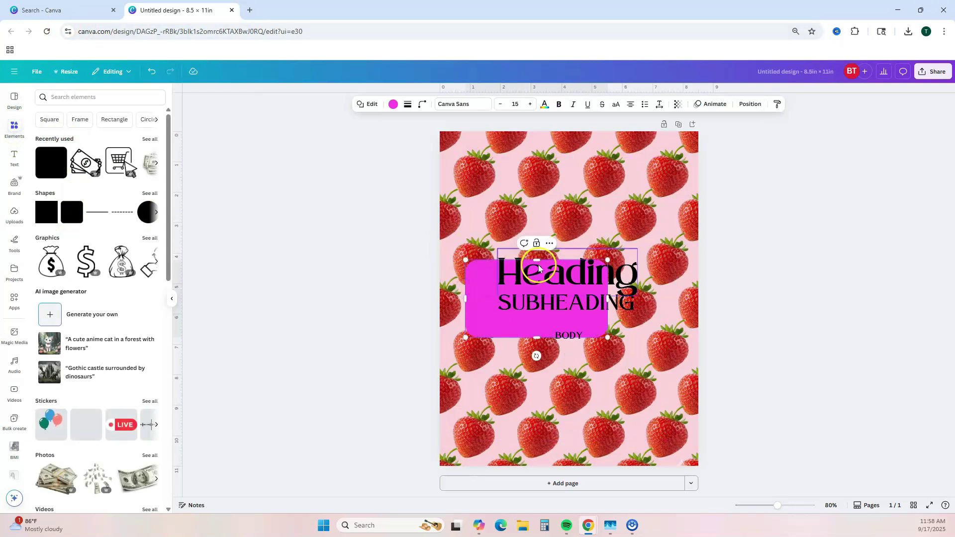
{"action": "left_click_drag", "start_coordinate": [536, 260], "coordinate": [537, 248]}
{"action": "left_click_drag", "start_coordinate": [608, 296], "coordinate": [665, 295]}
{"action": "left_click_drag", "start_coordinate": [567, 348], "coordinate": [567, 342]}
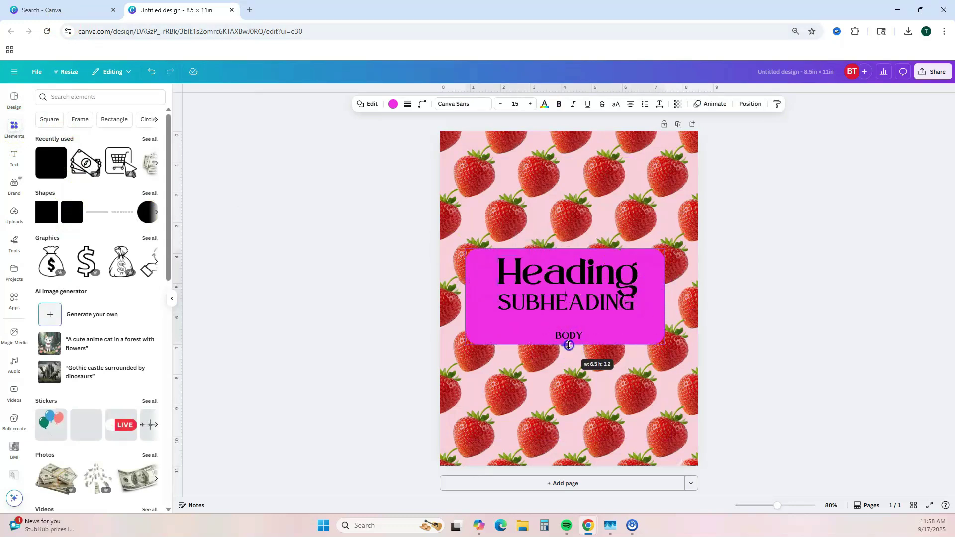
{"action": "left_click_drag", "start_coordinate": [642, 260], "coordinate": [644, 251]}
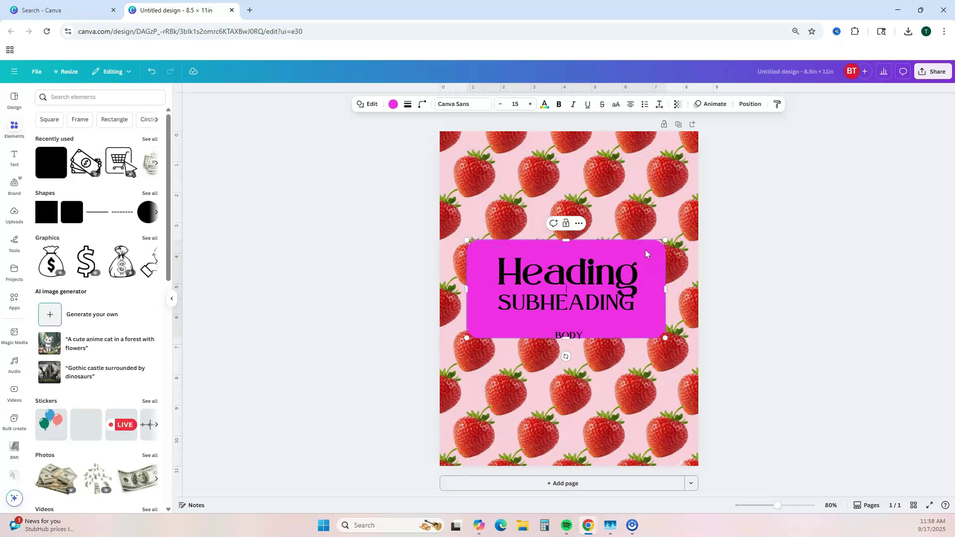
- Fill the title box with the pale pink sampled from the background and centre it
{"action": "left_click", "coordinate": [393, 106]}
{"action": "left_click", "coordinate": [43, 153]}
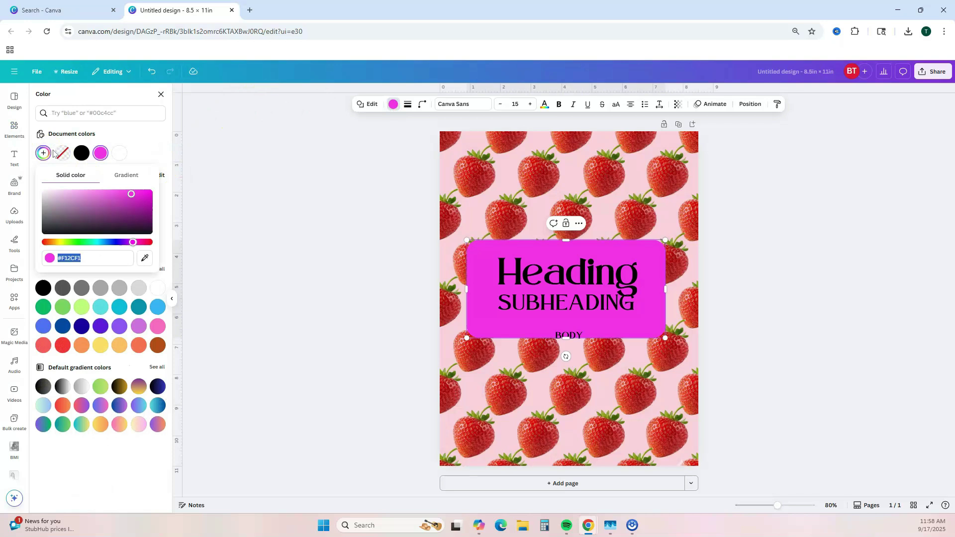
{"action": "left_click", "coordinate": [144, 258]}
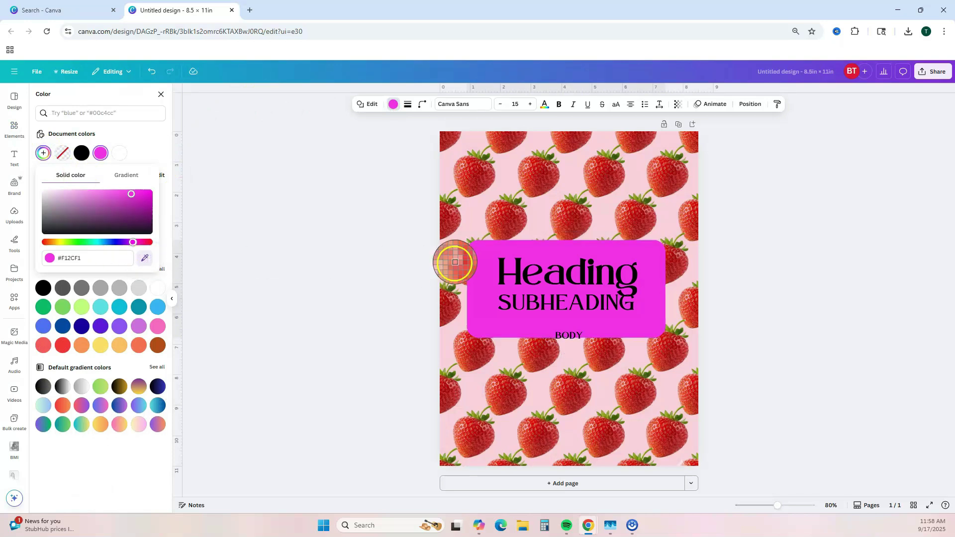
{"action": "left_click", "coordinate": [473, 215]}
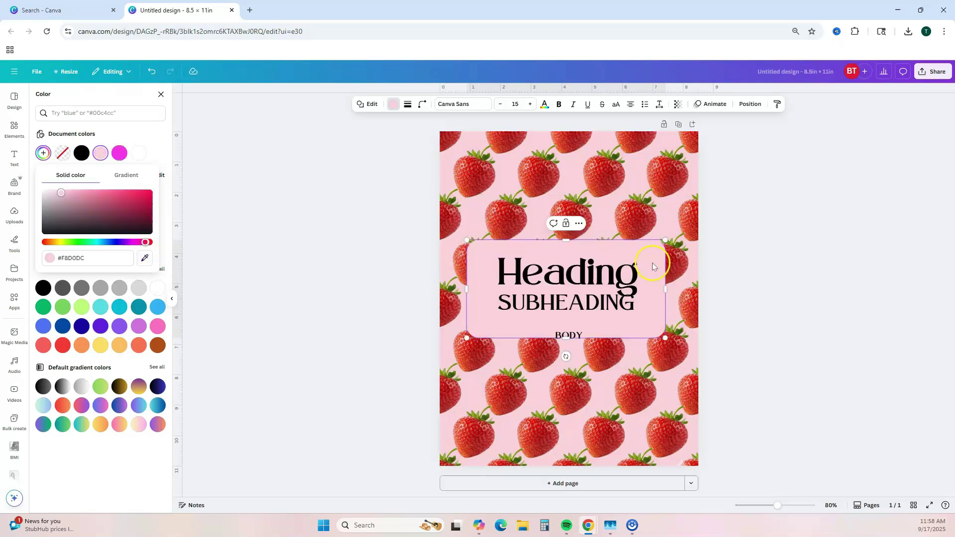
{"action": "left_click_drag", "start_coordinate": [644, 254], "coordinate": [649, 258]}
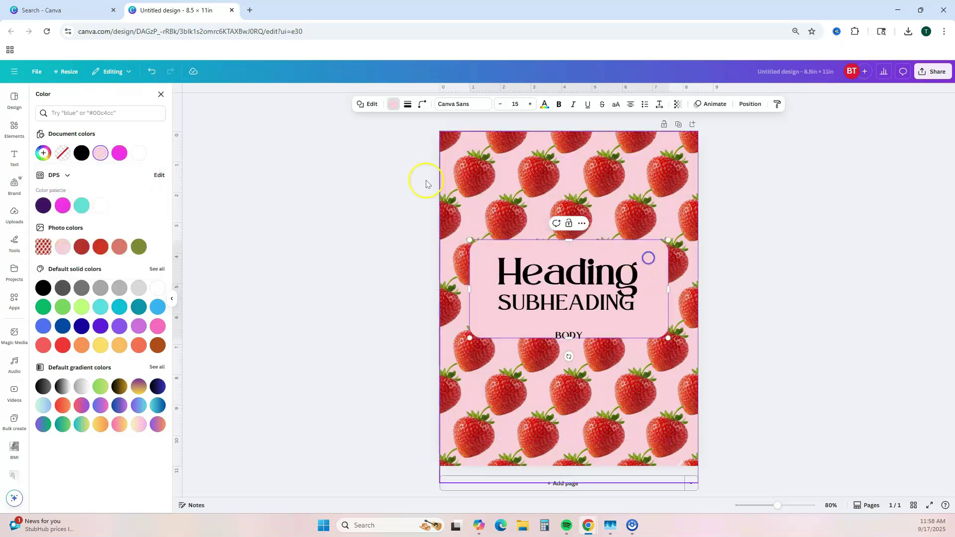
- Give the title box a solid dark-red border of weight 4
{"action": "left_click", "coordinate": [408, 104]}
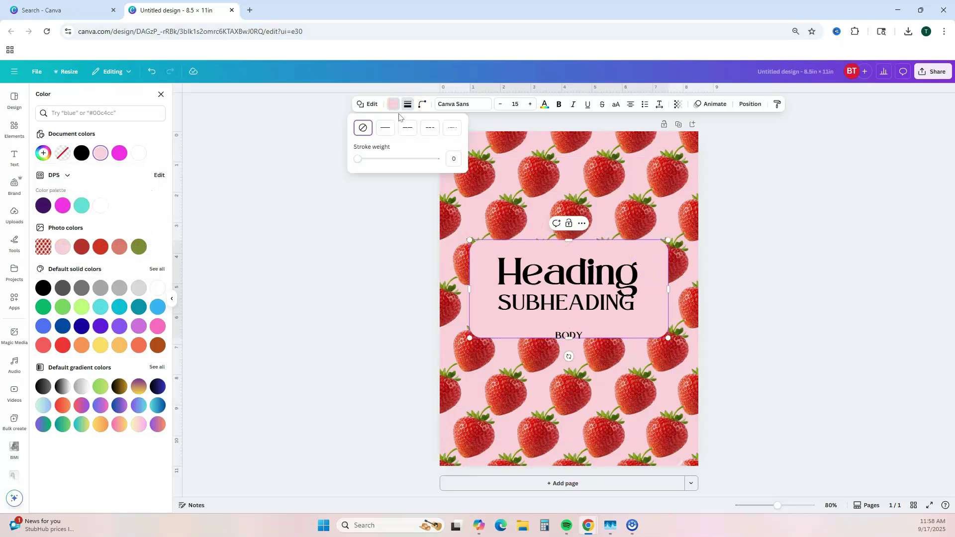
{"action": "left_click", "coordinate": [385, 128]}
{"action": "left_click", "coordinate": [361, 160]}
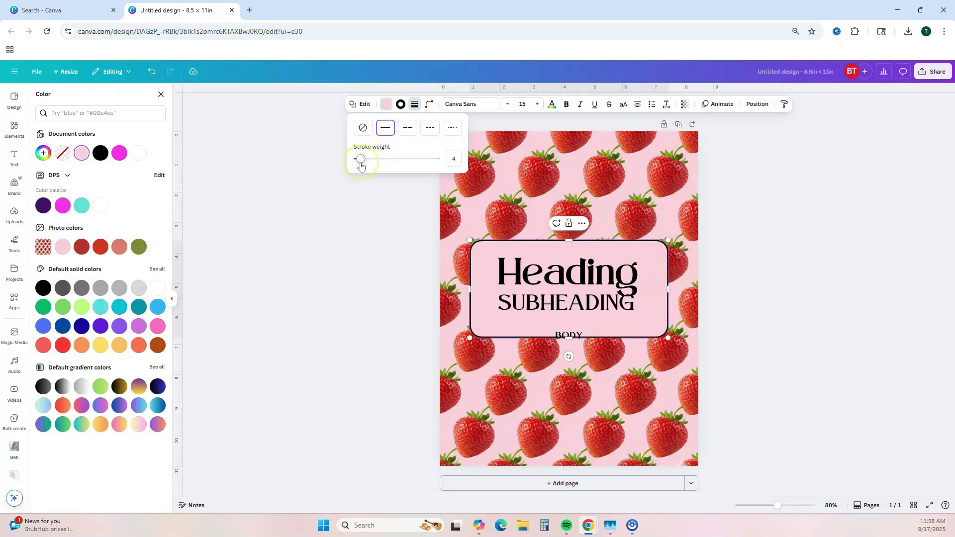
{"action": "left_click", "coordinate": [81, 247]}
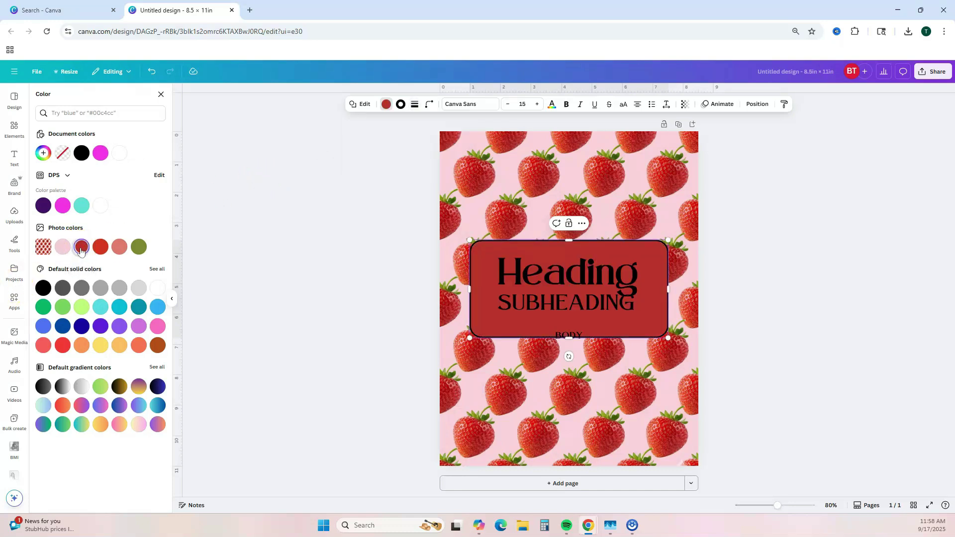
{"action": "left_click", "coordinate": [152, 71]}
{"action": "left_click", "coordinate": [402, 105]}
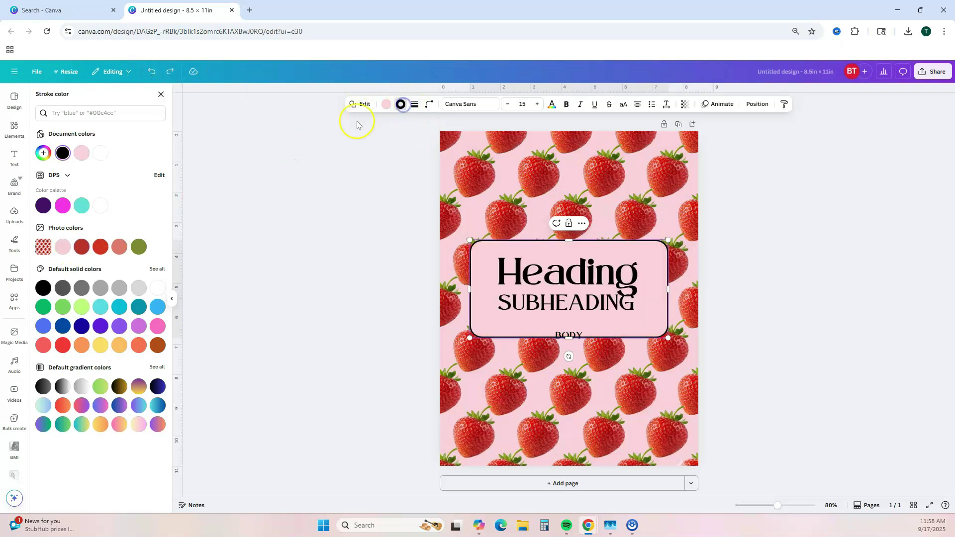
{"action": "left_click", "coordinate": [81, 247]}
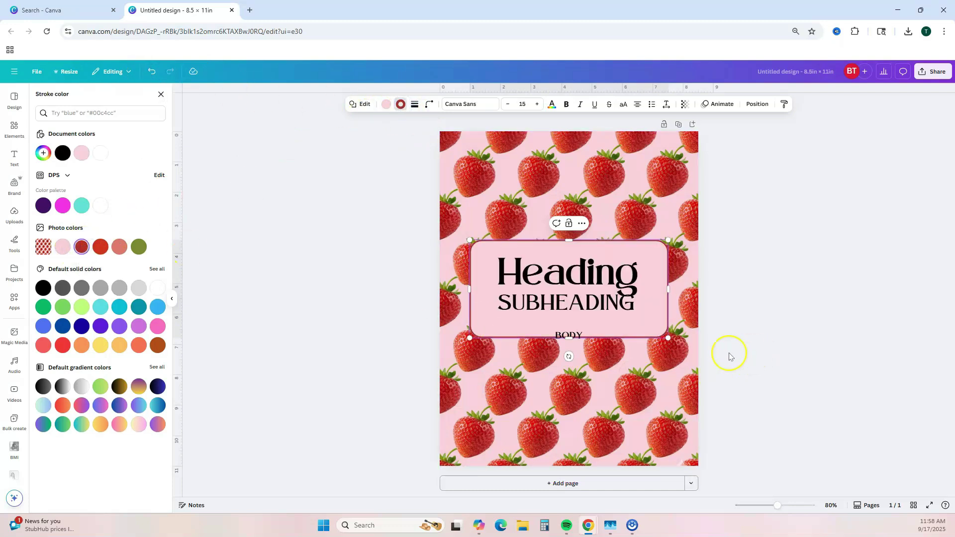
{"action": "left_click", "coordinate": [766, 341]}
- Delete the BODY text, and change Heading to JOURNAL and Subheading to MY DAILY
{"action": "left_click", "coordinate": [569, 335]}
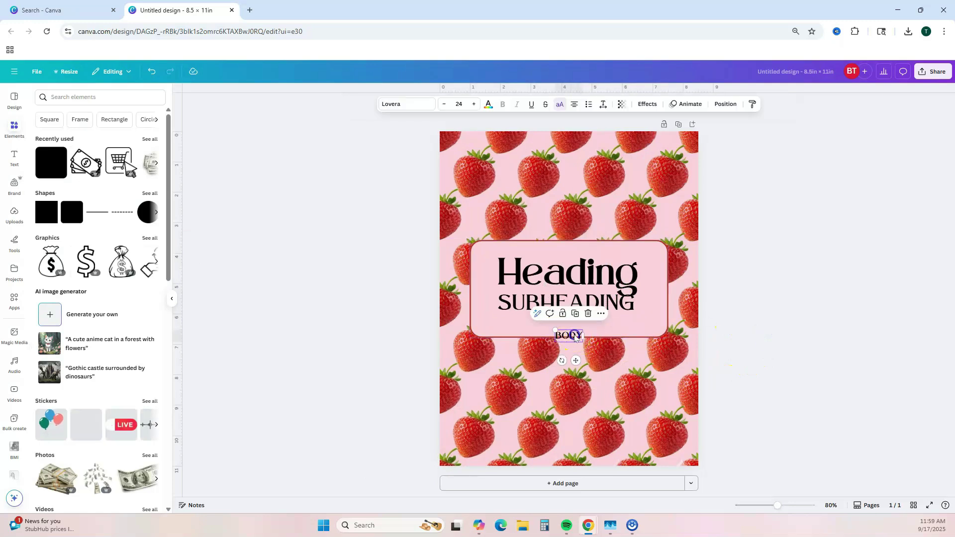
{"action": "left_click", "coordinate": [591, 315]}
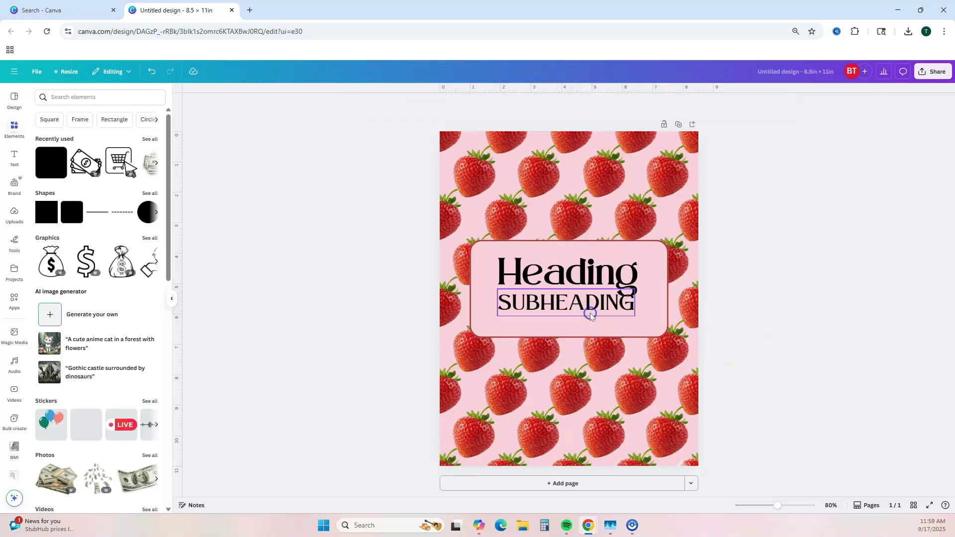
{"action": "double_click", "coordinate": [626, 277]}
{"action": "type", "text": "JO"}
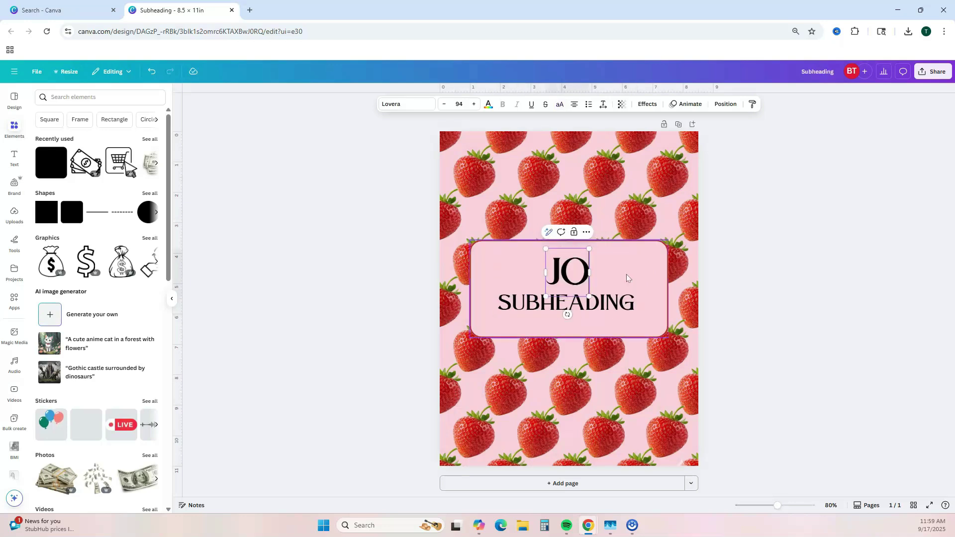
{"action": "type", "text": "URNAL"}
{"action": "double_click", "coordinate": [630, 301]}
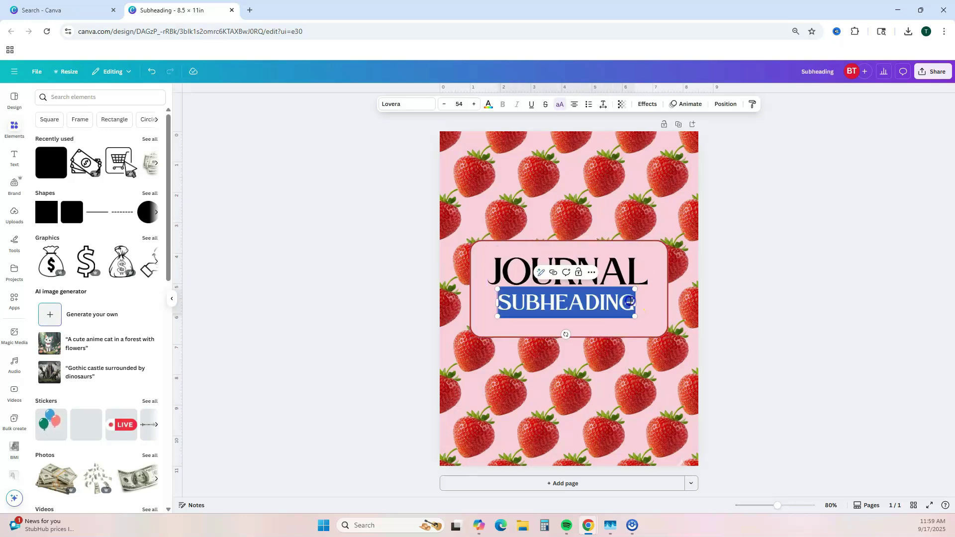
{"action": "type", "text": "MY DAILY"}
- Swap the lines so MY DAILY sits centred above JOURNAL
{"action": "left_click_drag", "start_coordinate": [597, 305], "coordinate": [598, 263]}
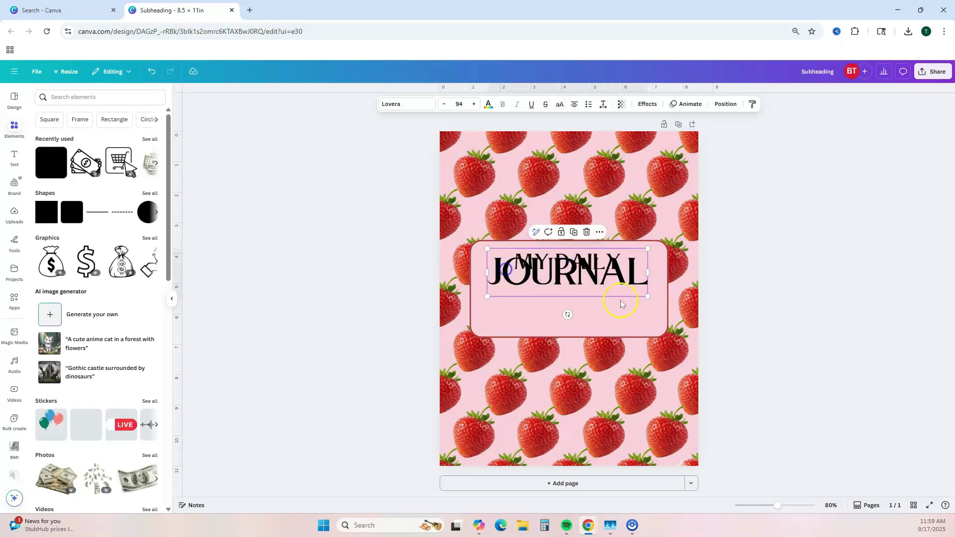
{"action": "left_click_drag", "start_coordinate": [620, 293], "coordinate": [636, 310]}
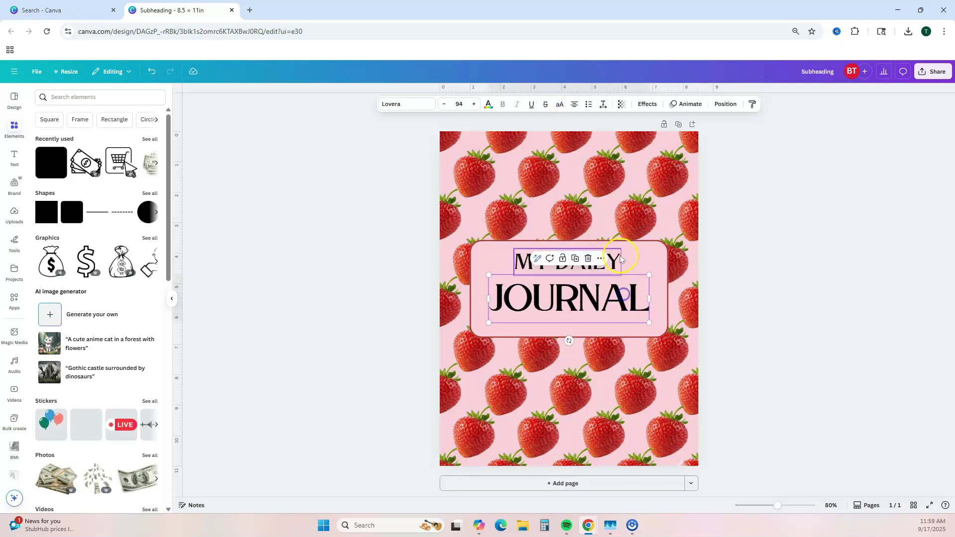
{"action": "left_click", "coordinate": [613, 251]}
{"action": "left_click_drag", "start_coordinate": [613, 250], "coordinate": [618, 260]}
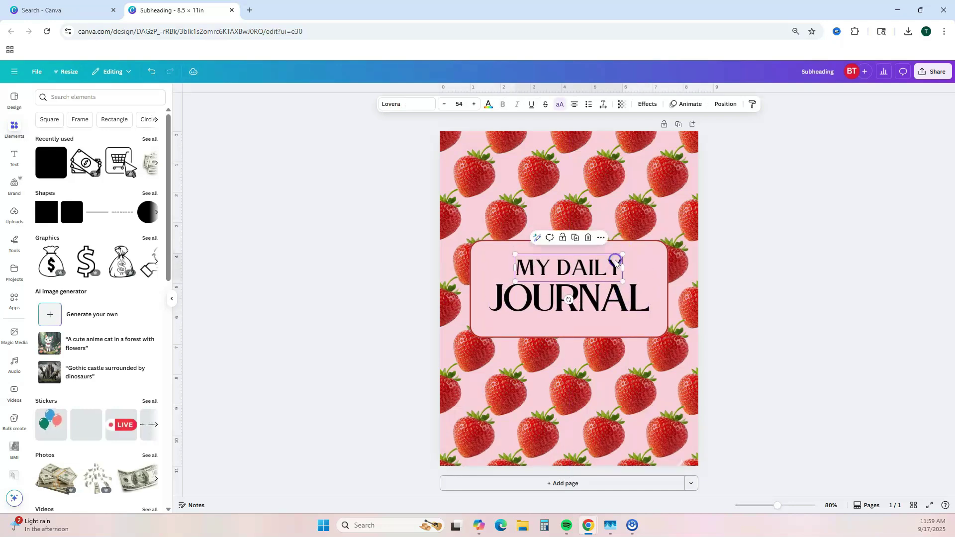
- Colour both MY DAILY and JOURNAL dark red
{"action": "left_click", "coordinate": [489, 104]}
{"action": "left_click", "coordinate": [81, 247]}
{"action": "left_click", "coordinate": [81, 246]}
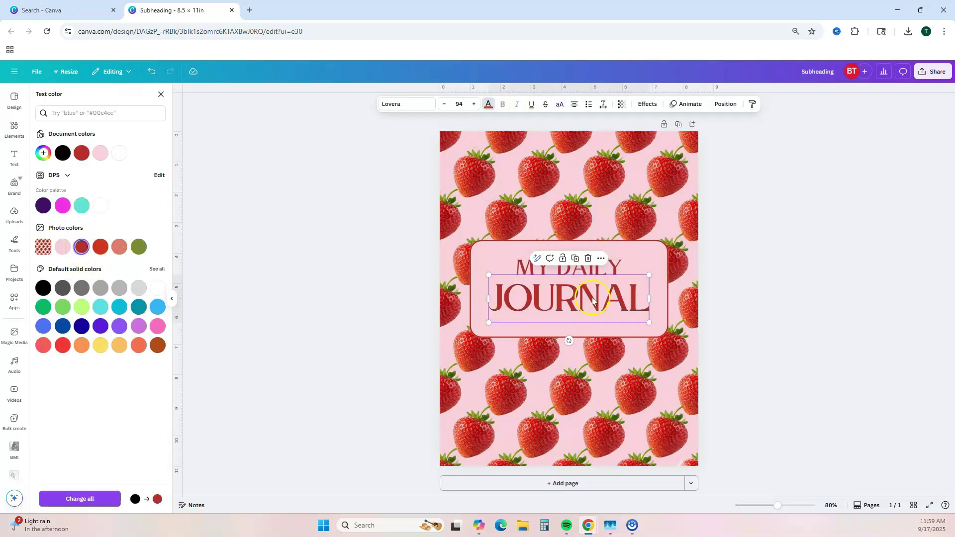
{"action": "left_click", "coordinate": [851, 312]}
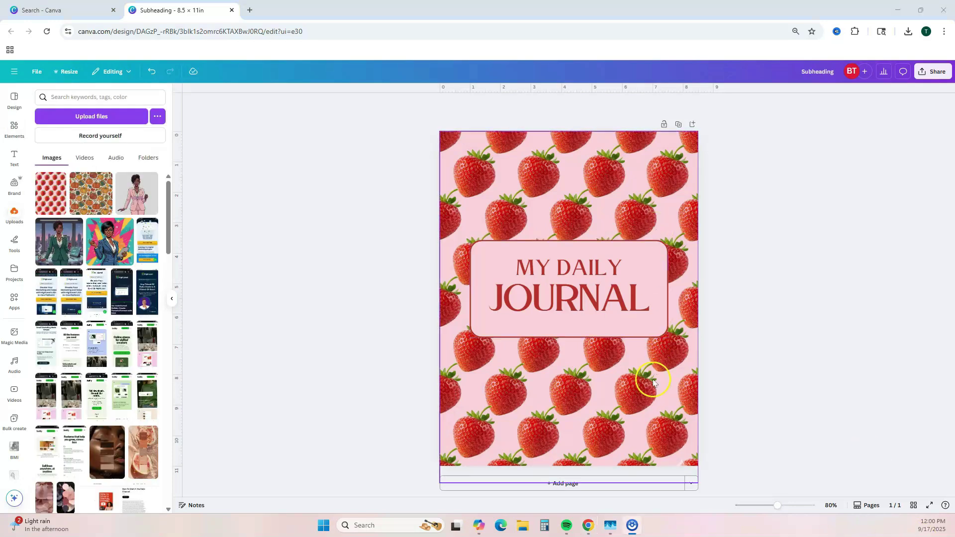
- Add a second page with the green-suit woman image and remove its background
{"action": "left_click", "coordinate": [621, 489]}
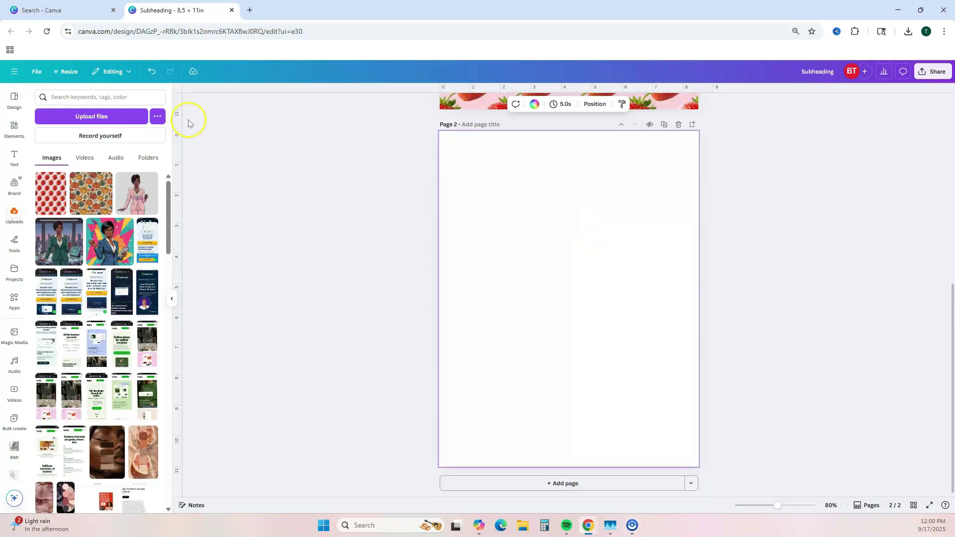
{"action": "left_click", "coordinate": [70, 251]}
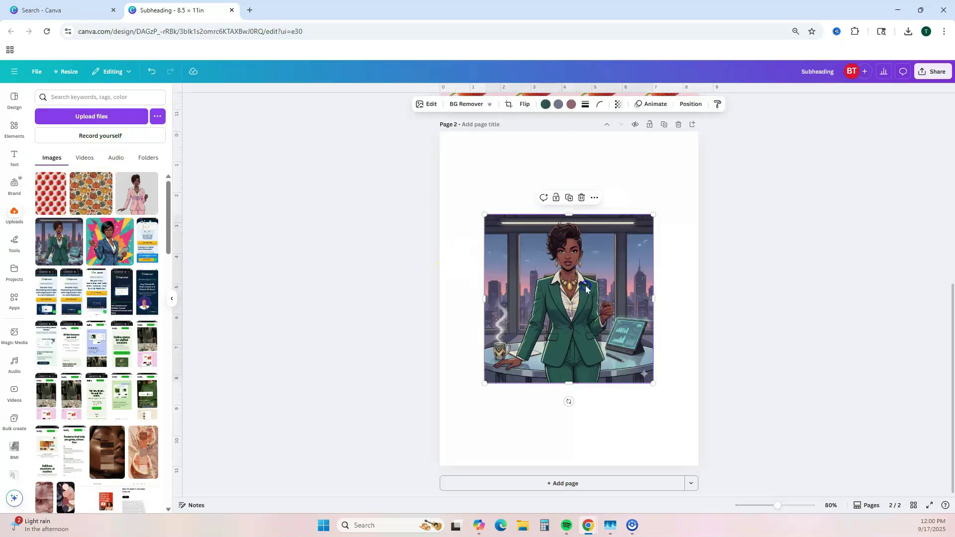
{"action": "left_click_drag", "start_coordinate": [586, 286], "coordinate": [587, 264]}
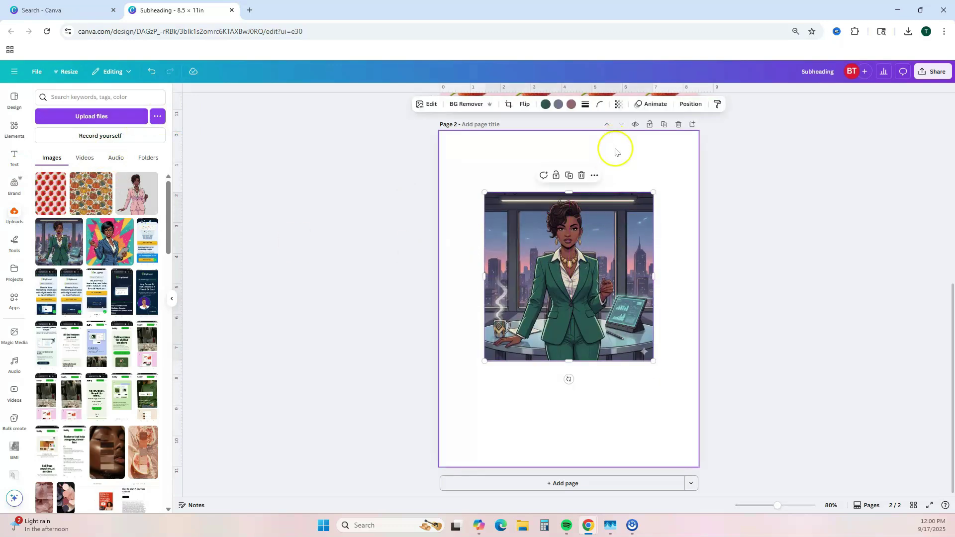
{"action": "left_click", "coordinate": [625, 223]}
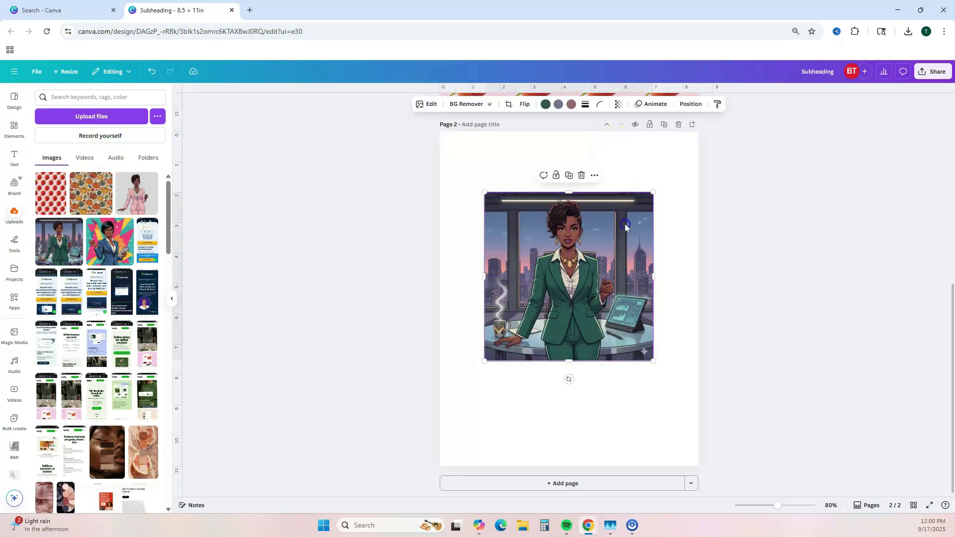
{"action": "left_click", "coordinate": [458, 104]}
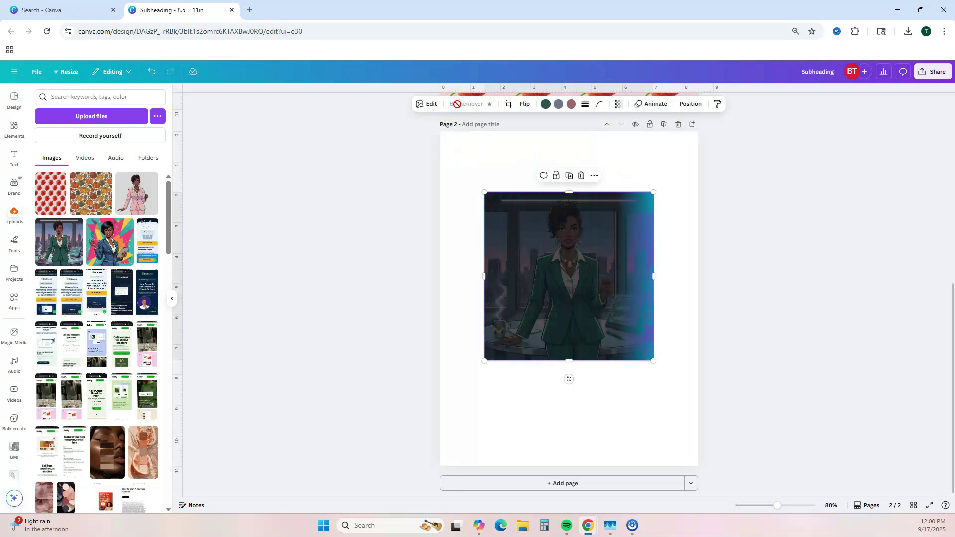
- Enlarge the illustration to 8.9 × 8.9, set it low, and trim its right edge
{"action": "left_click_drag", "start_coordinate": [617, 299], "coordinate": [611, 334]}
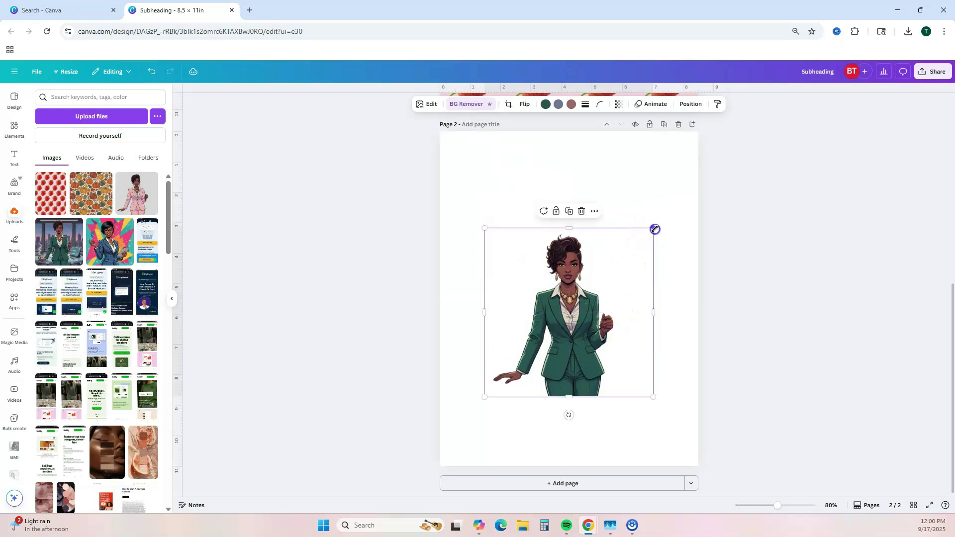
{"action": "left_click_drag", "start_coordinate": [655, 229], "coordinate": [688, 192]}
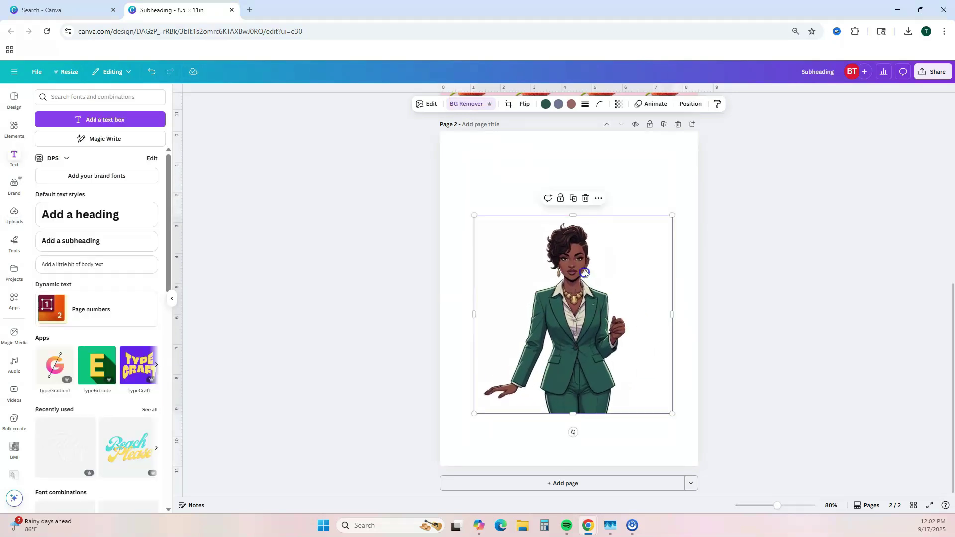
{"action": "left_click_drag", "start_coordinate": [673, 216], "coordinate": [695, 189]}
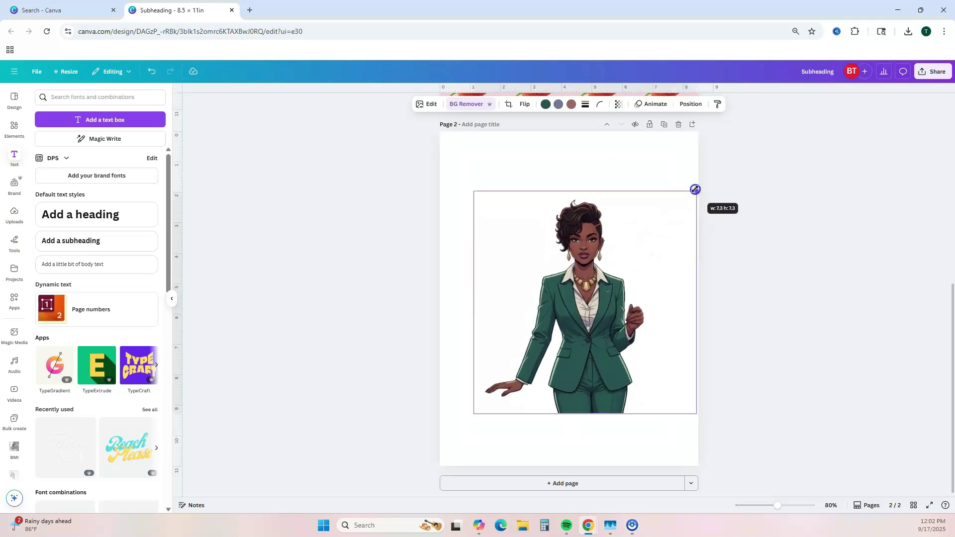
{"action": "left_click_drag", "start_coordinate": [474, 415], "coordinate": [422, 476]}
{"action": "left_click_drag", "start_coordinate": [597, 288], "coordinate": [616, 335]}
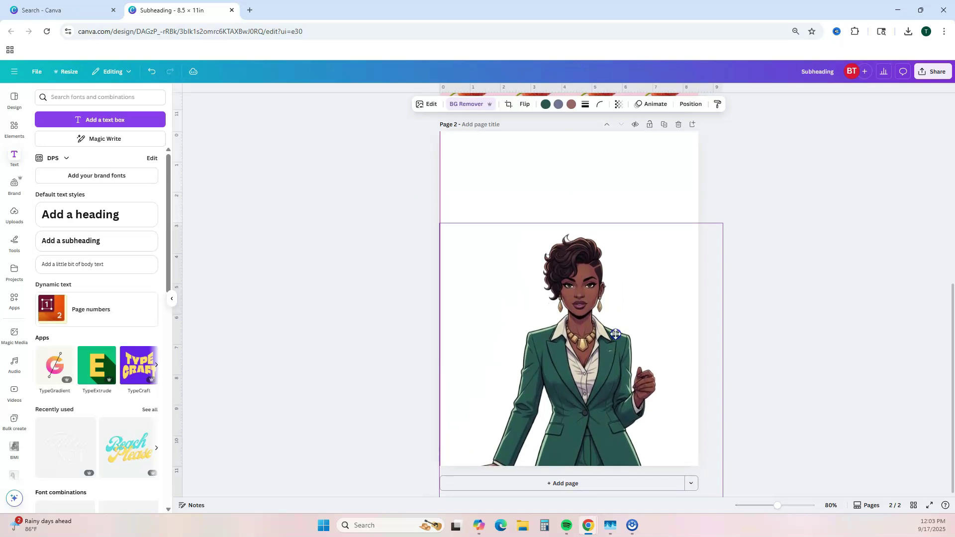
{"action": "left_click_drag", "start_coordinate": [723, 365], "coordinate": [681, 373]}
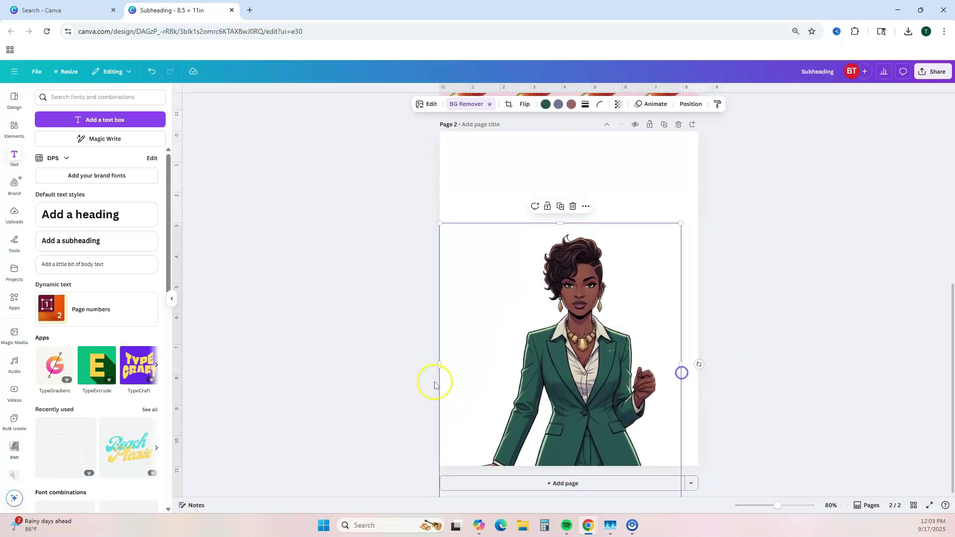
- Trim the illustration's left edge and add a large BUSINESS heading
{"action": "left_click_drag", "start_coordinate": [435, 364], "coordinate": [450, 362]}
{"action": "key", "text": "t"}
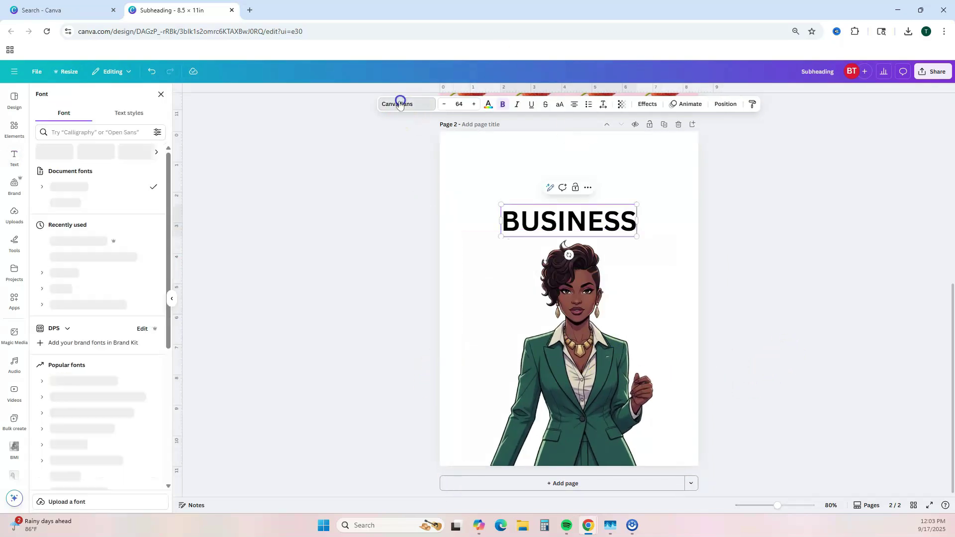
{"action": "left_click_drag", "start_coordinate": [523, 247], "coordinate": [444, 271]}
{"action": "left_click_drag", "start_coordinate": [625, 258], "coordinate": [653, 273]}
- Set SHE MEANS in The Seasons font
{"action": "left_click", "coordinate": [726, 104]}
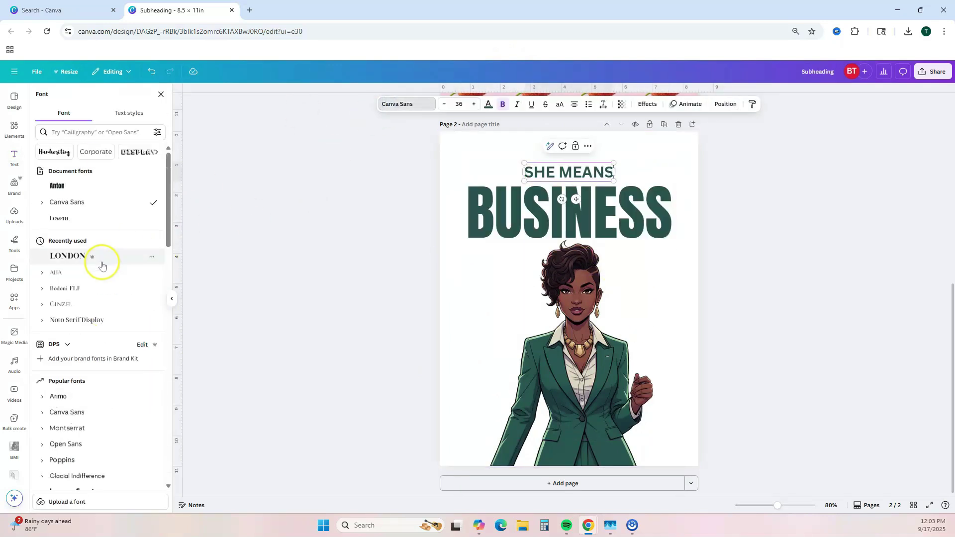
{"action": "left_click", "coordinate": [100, 132]}
{"action": "type", "text": "H"}
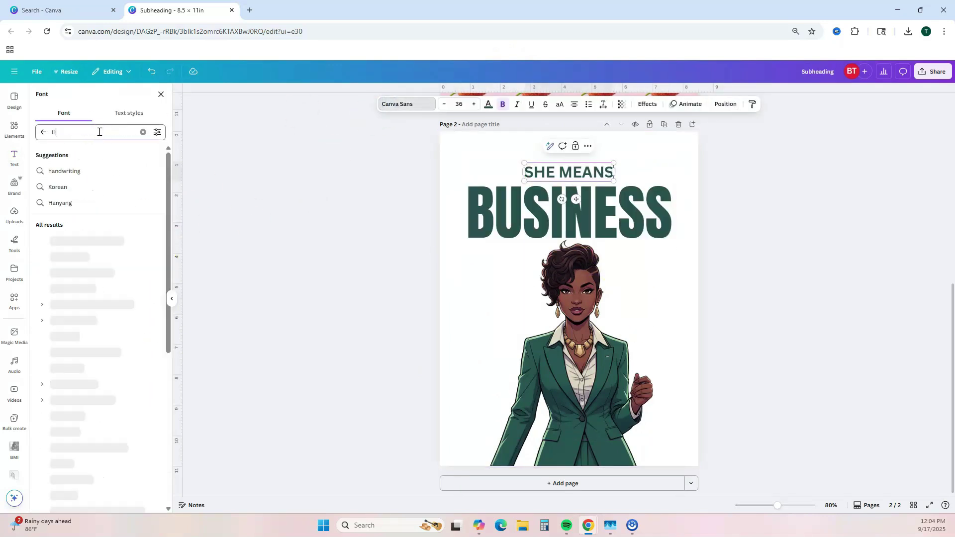
{"action": "type", "text": "e Seasons"}
{"action": "left_click", "coordinate": [65, 168]}
{"action": "left_click", "coordinate": [726, 104]}
- Give page 2 a beige background
{"action": "left_click", "coordinate": [502, 102]}
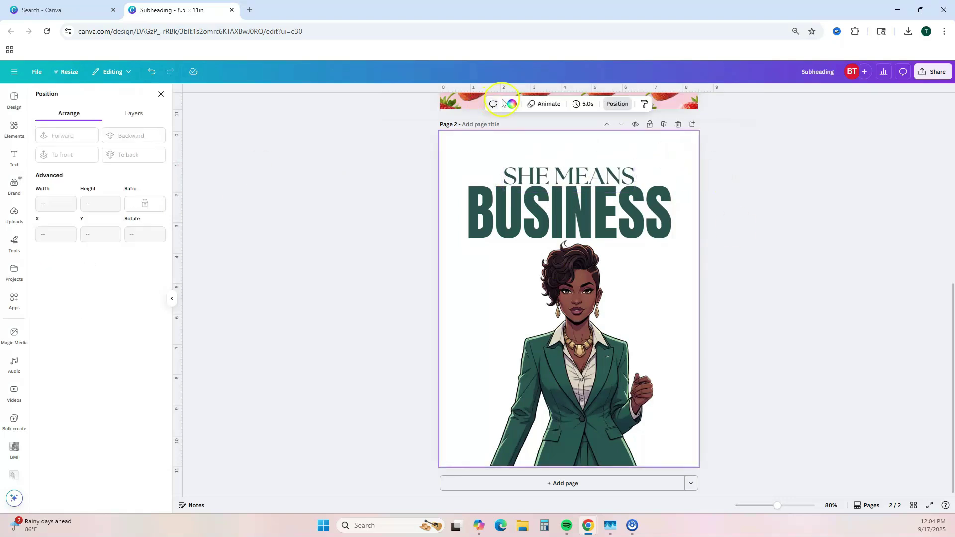
{"action": "left_click", "coordinate": [43, 152]}
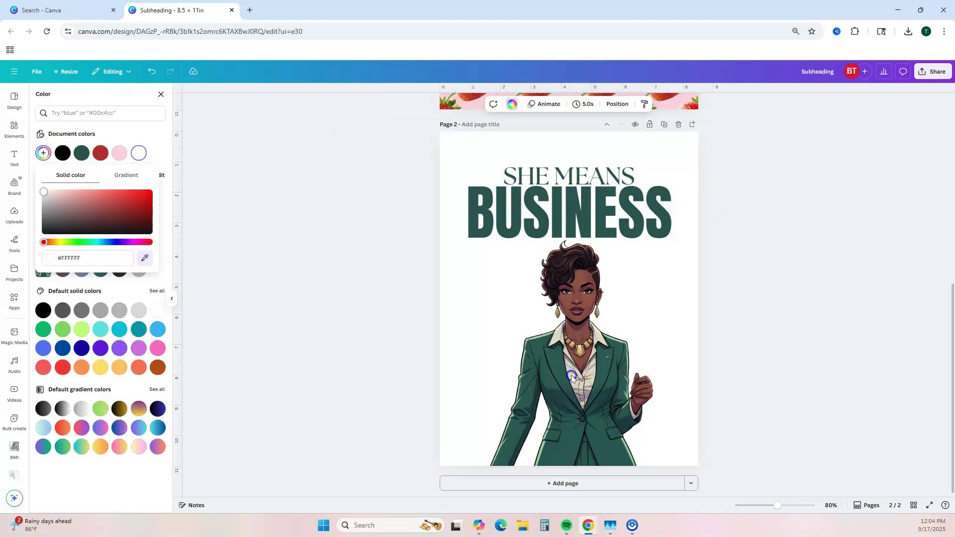
{"action": "left_click", "coordinate": [792, 317]}
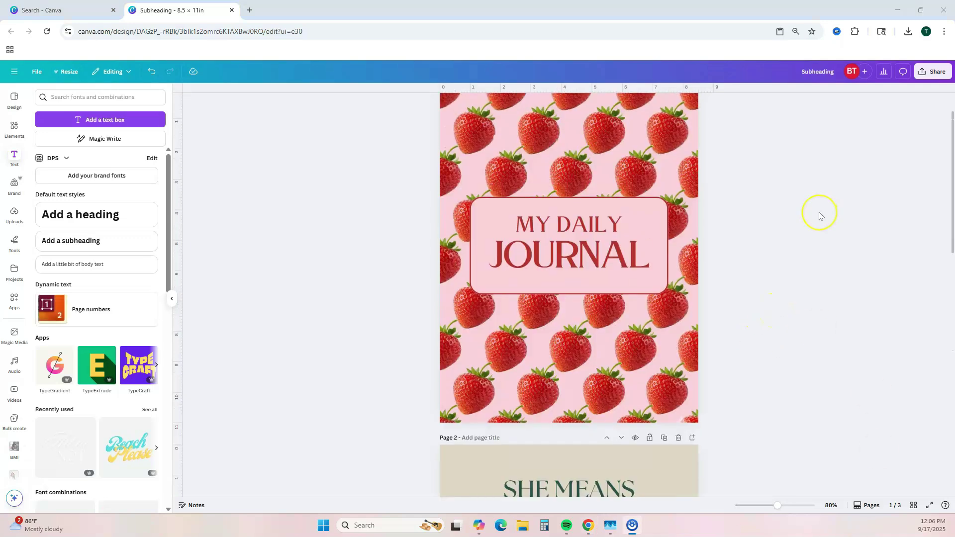
{"action": "scroll", "coordinate": [819, 215], "scroll_direction": "up", "scroll_amount": 1}
{"action": "scroll", "coordinate": [820, 215], "scroll_direction": "down", "scroll_amount": 2}
{"action": "scroll", "coordinate": [820, 216], "scroll_direction": "down", "scroll_amount": 3}
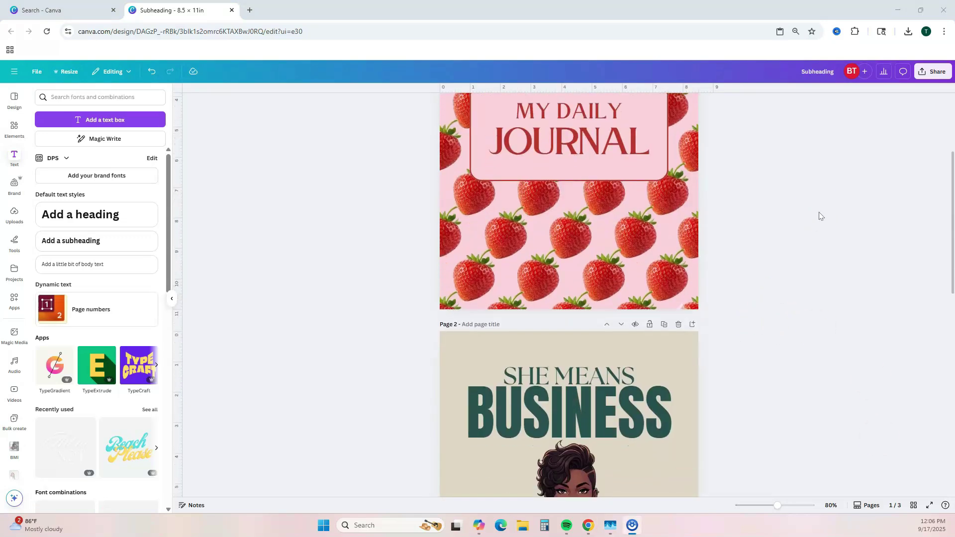
{"action": "scroll", "coordinate": [819, 212], "scroll_direction": "down", "scroll_amount": 2}
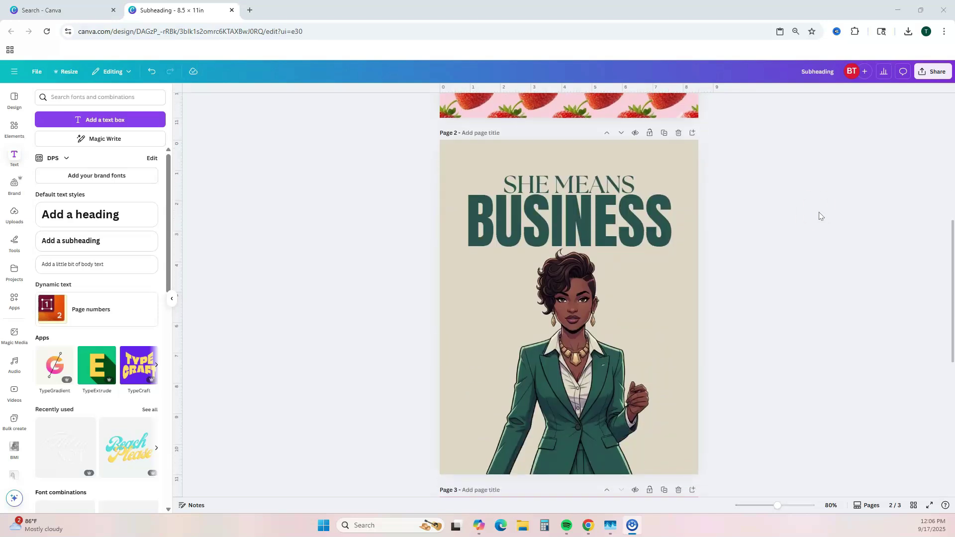
{"action": "scroll", "coordinate": [814, 211], "scroll_direction": "down", "scroll_amount": 6}
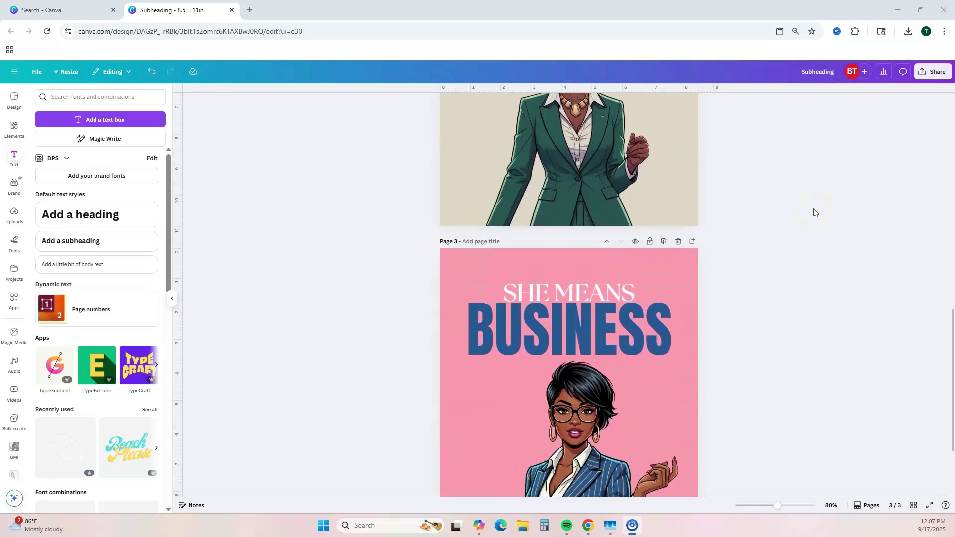
{"action": "scroll", "coordinate": [814, 212], "scroll_direction": "down", "scroll_amount": 2}
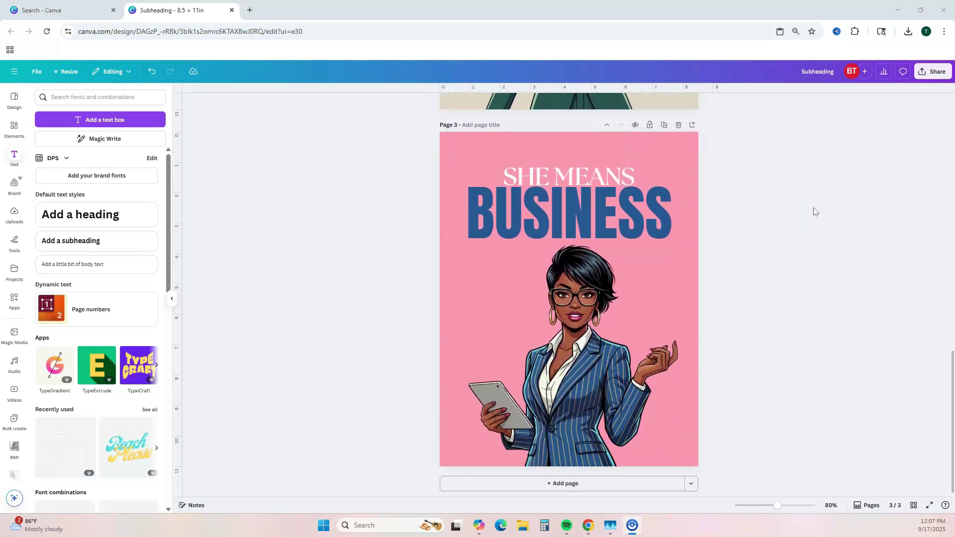
{"action": "scroll", "coordinate": [814, 212], "scroll_direction": "up", "scroll_amount": 8}
{"action": "scroll", "coordinate": [814, 211], "scroll_direction": "up", "scroll_amount": 6}
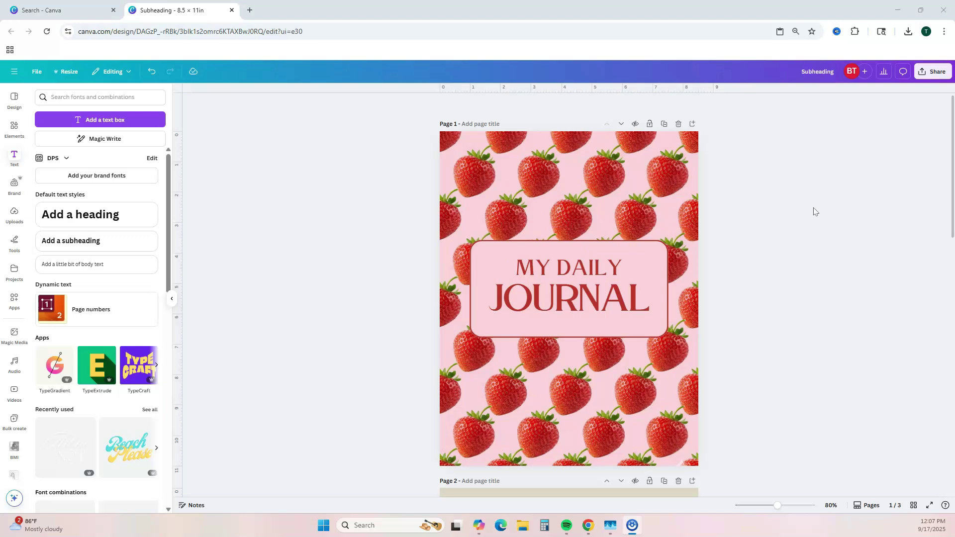
{"action": "left_click", "coordinate": [536, 258]}
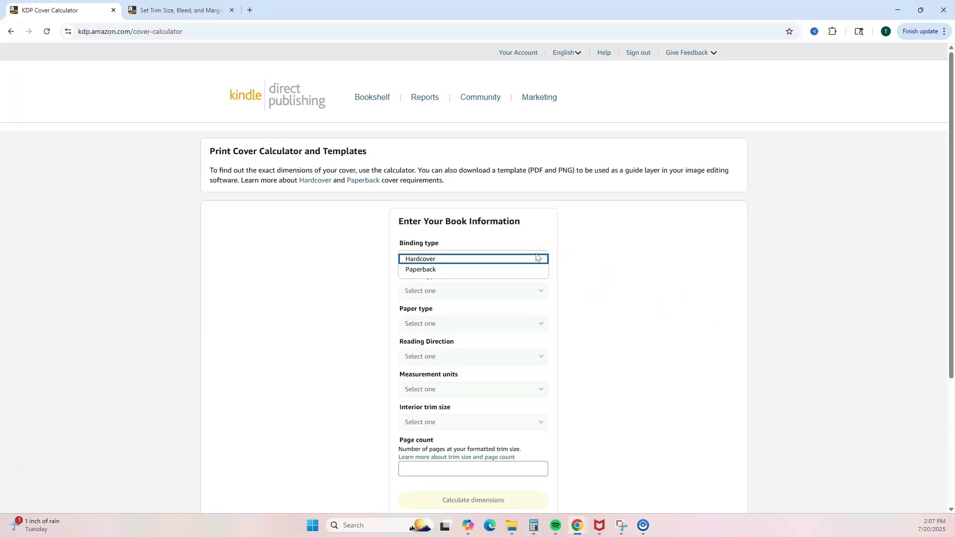
{"action": "left_click", "coordinate": [512, 269]}
- Choose Black & white, White paper, Left to Right, Inches and 6 x 9 in trim
{"action": "left_click", "coordinate": [512, 290]}
{"action": "left_click", "coordinate": [512, 291]}
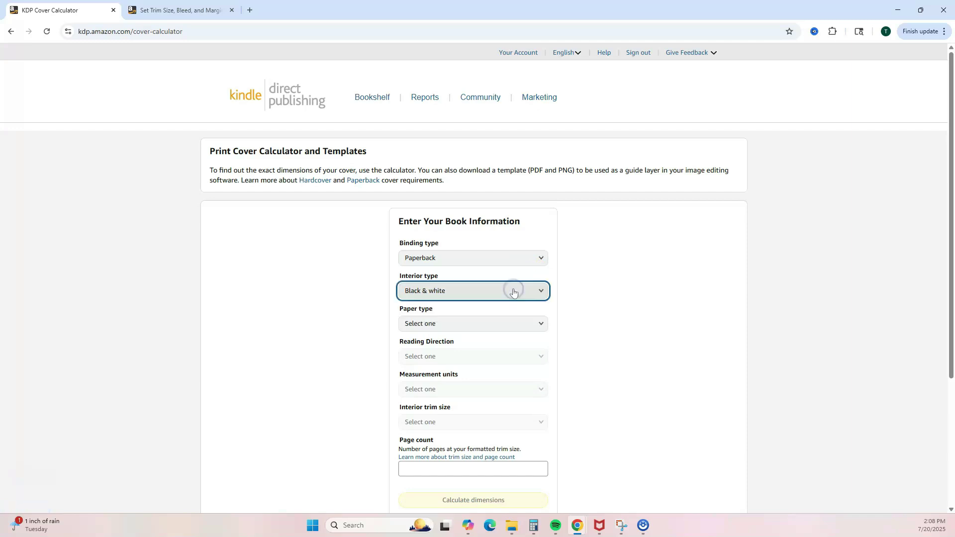
{"action": "left_click", "coordinate": [509, 323]}
{"action": "left_click", "coordinate": [509, 323]}
{"action": "left_click", "coordinate": [512, 357]}
{"action": "left_click", "coordinate": [512, 357]}
{"action": "left_click", "coordinate": [512, 390]}
{"action": "left_click", "coordinate": [512, 391]}
{"action": "left_click", "coordinate": [522, 423]}
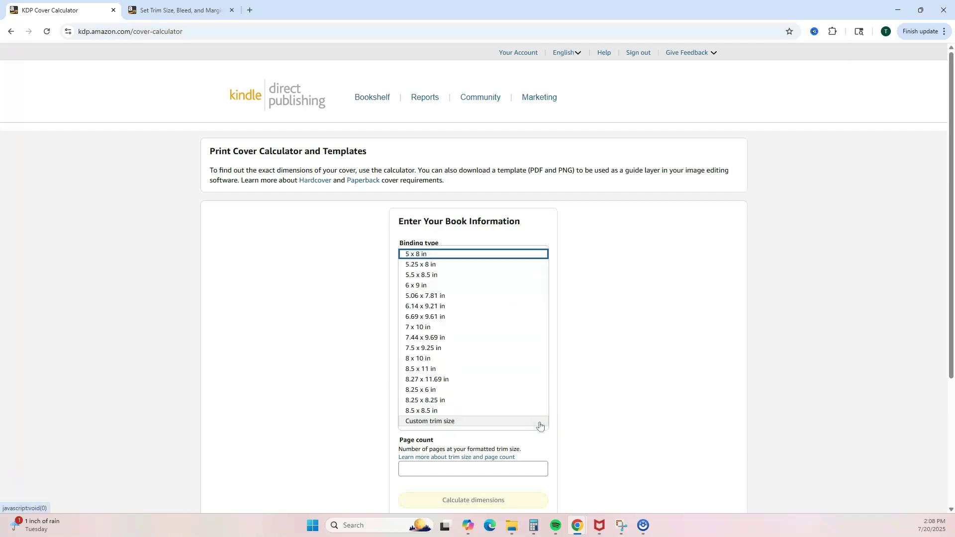
{"action": "left_click", "coordinate": [448, 283]}
{"action": "left_click", "coordinate": [460, 468]}
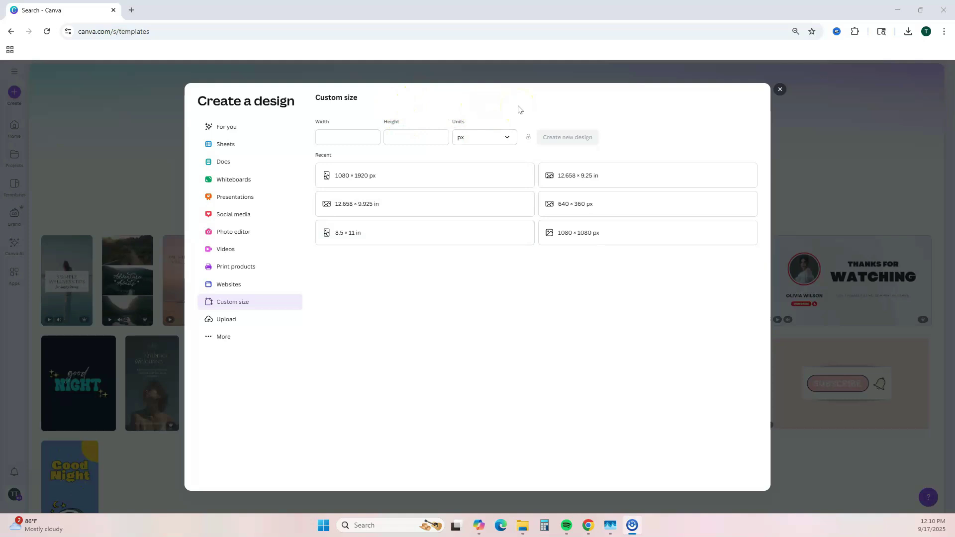
- Create a custom-size design 12.65 in wide by 9.25 in high
{"action": "left_click", "coordinate": [508, 138]}
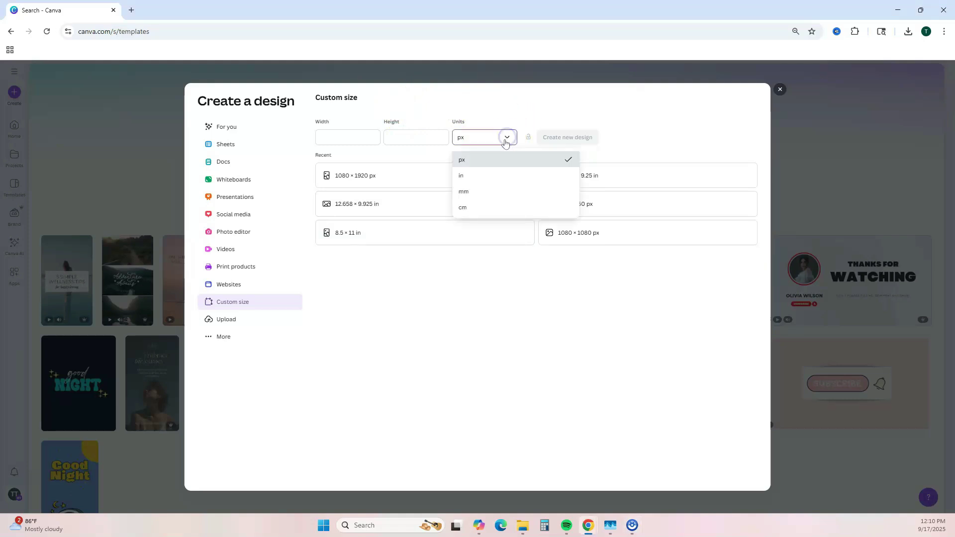
{"action": "left_click", "coordinate": [485, 175]}
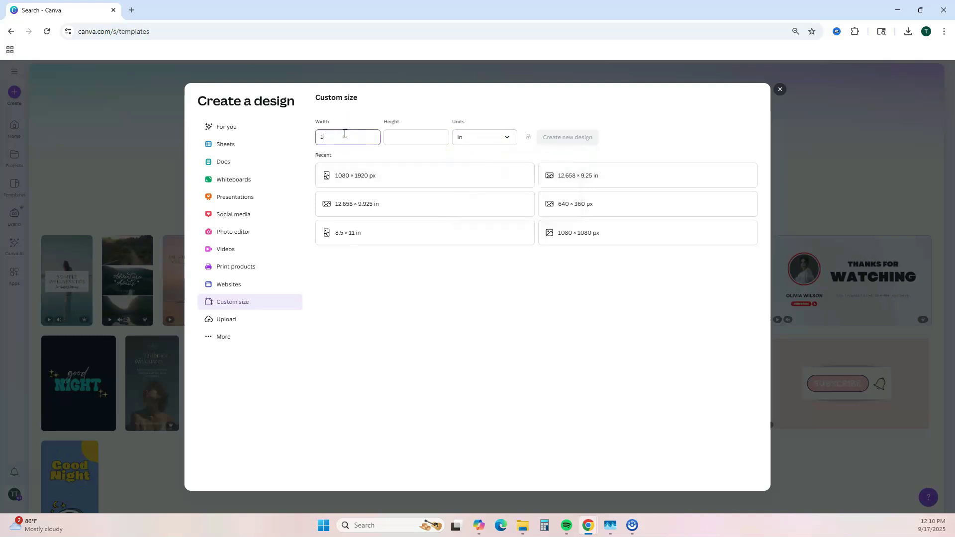
{"action": "left_click", "coordinate": [345, 133]}
{"action": "type", "text": "12.65"}
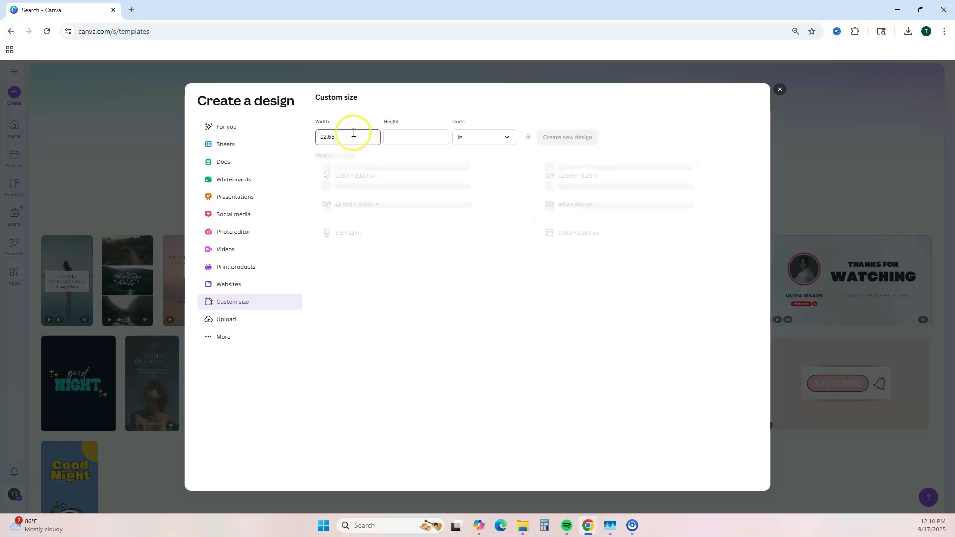
{"action": "left_click", "coordinate": [402, 142]}
{"action": "type", "text": "9.2"}
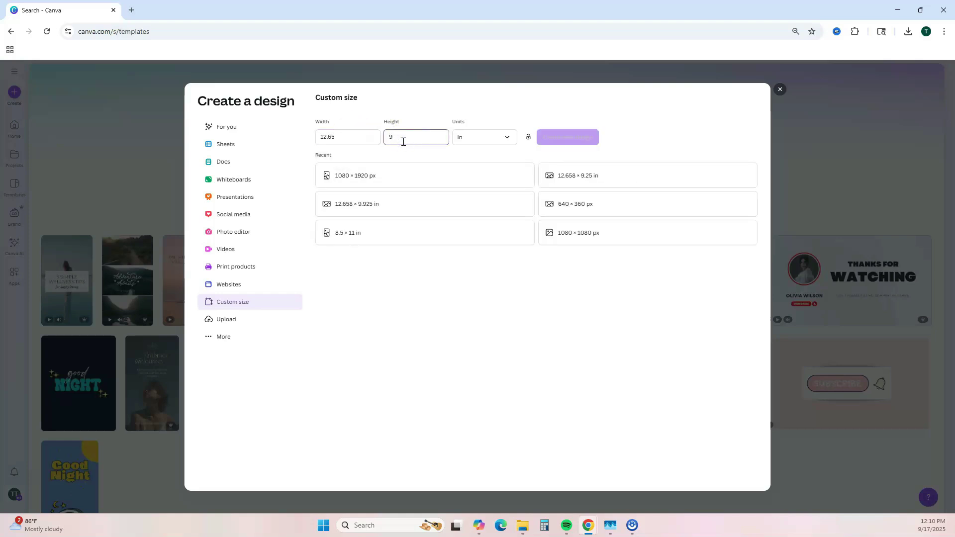
{"action": "type", "text": "5"}
{"action": "left_click", "coordinate": [587, 139]}
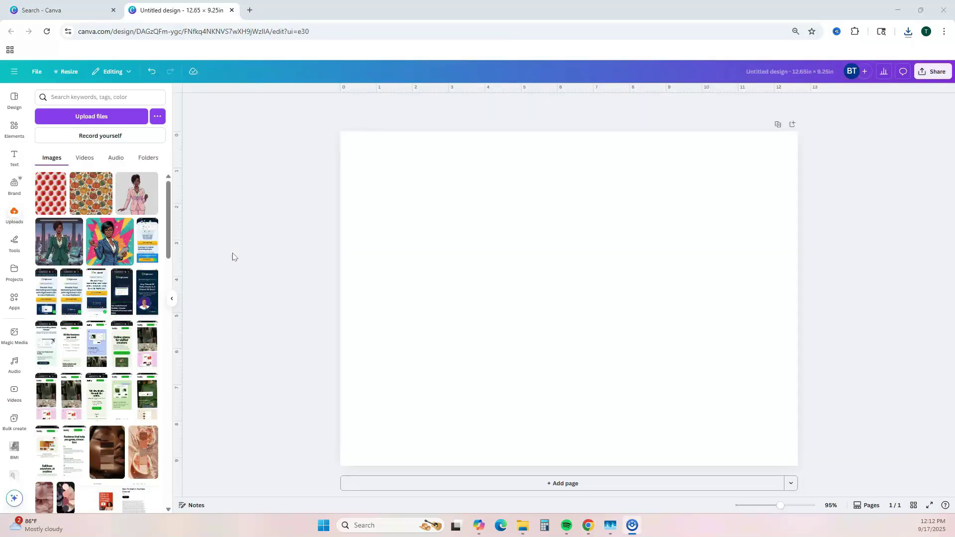
- Upload the KDP 6 x 9 cover template, stretch it over the page, and set transparency 56
{"action": "left_click", "coordinate": [102, 121]}
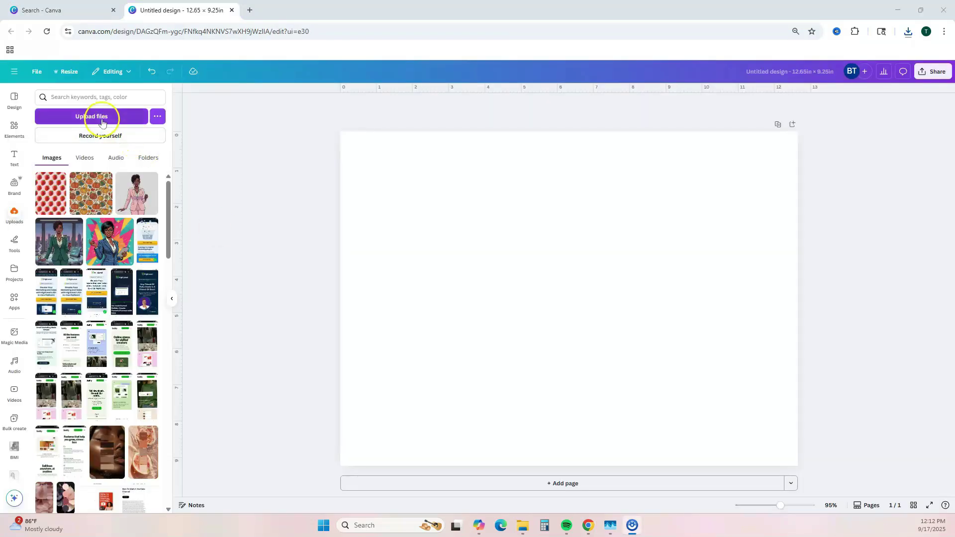
{"action": "double_click", "coordinate": [116, 110]}
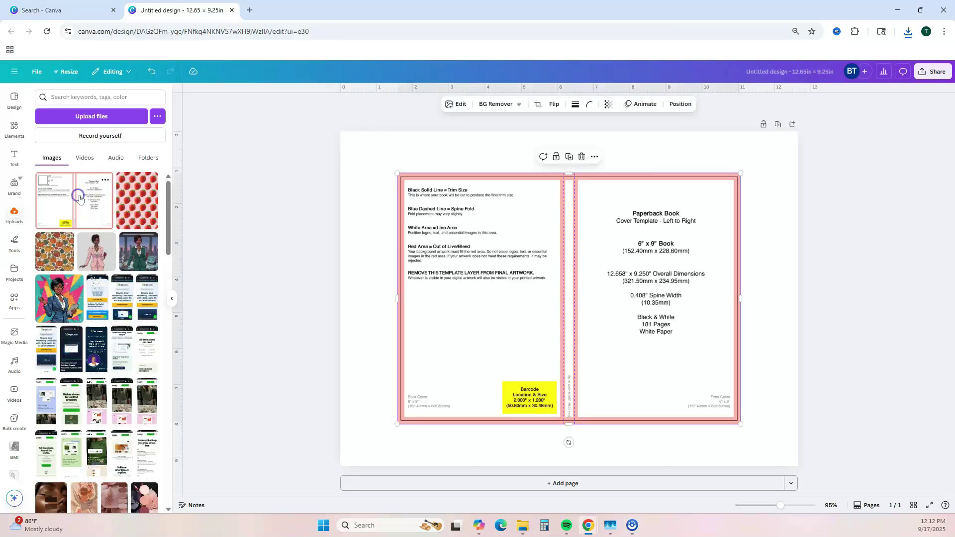
{"action": "left_click_drag", "start_coordinate": [464, 235], "coordinate": [409, 191]}
{"action": "left_click_drag", "start_coordinate": [681, 382], "coordinate": [795, 465]}
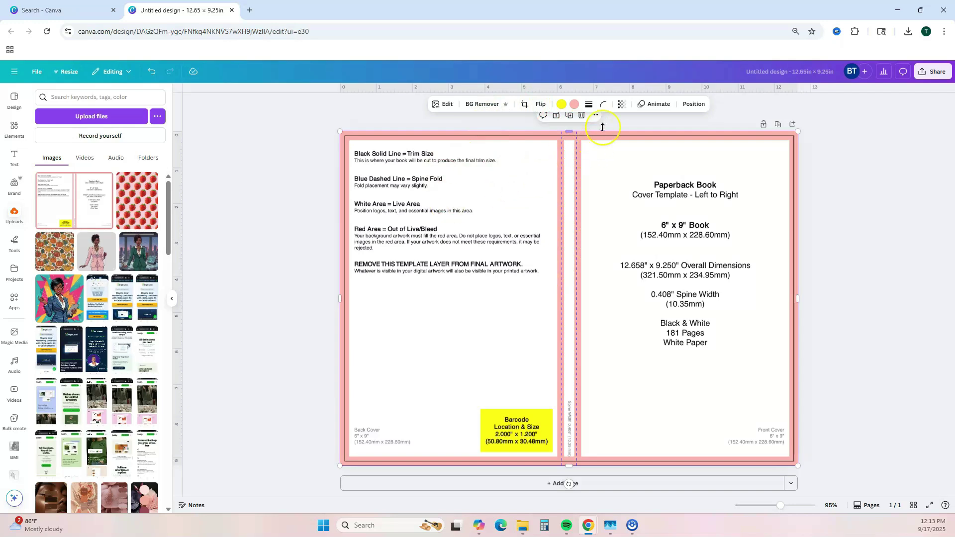
{"action": "left_click", "coordinate": [620, 105]}
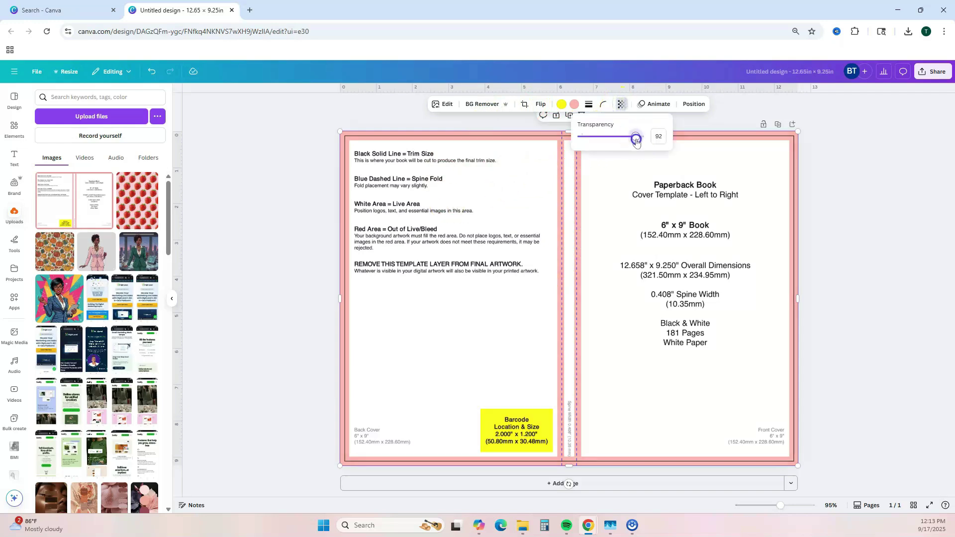
{"action": "left_click_drag", "start_coordinate": [637, 142], "coordinate": [620, 143]}
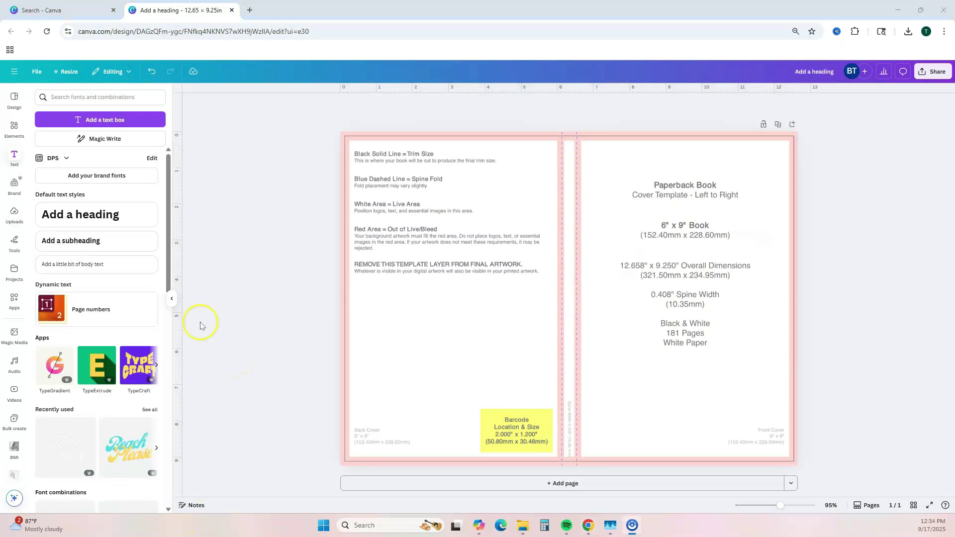
- Add a heading and a subheading on the front cover, typing MY DAILY in the subheading
{"action": "left_click", "coordinate": [94, 214]}
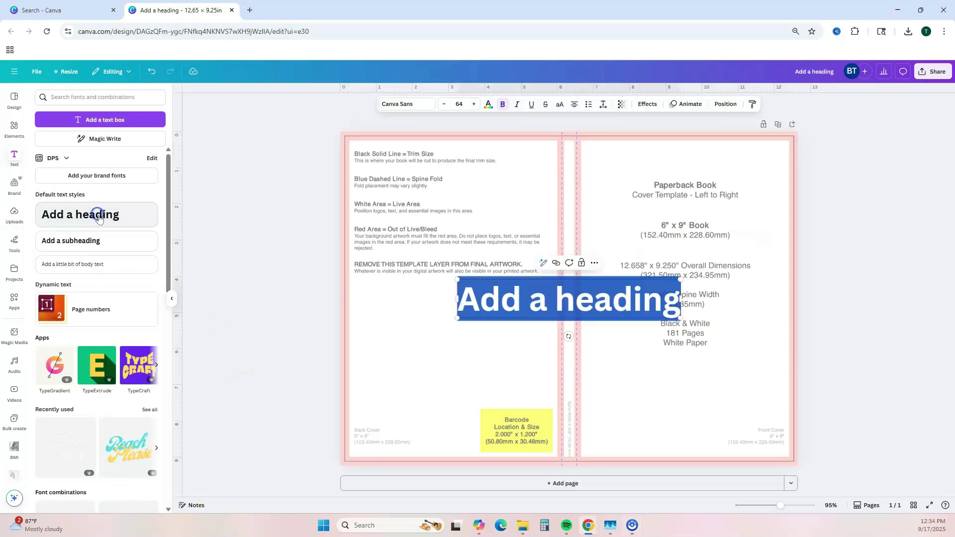
{"action": "left_click_drag", "start_coordinate": [457, 280], "coordinate": [490, 285]}
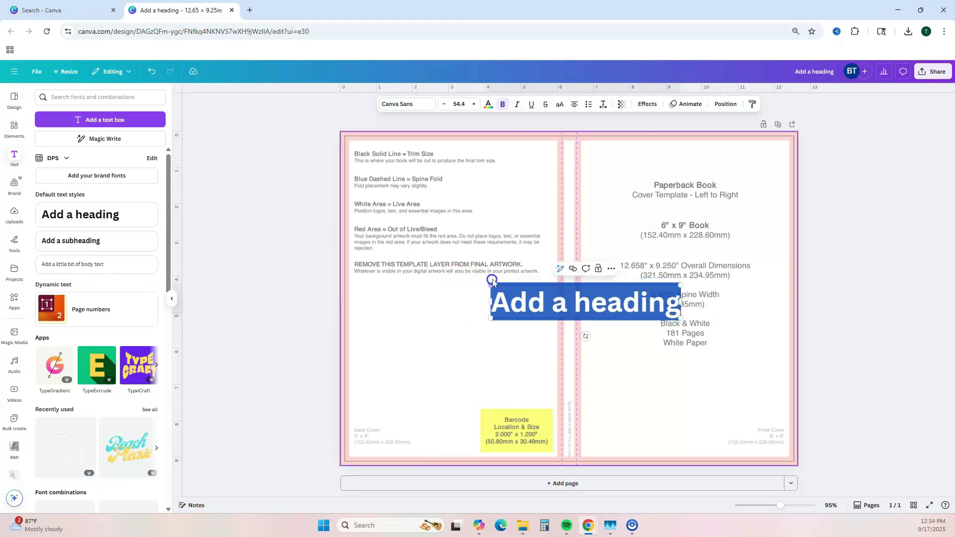
{"action": "left_click", "coordinate": [640, 340]}
{"action": "left_click_drag", "start_coordinate": [577, 304], "coordinate": [674, 256]}
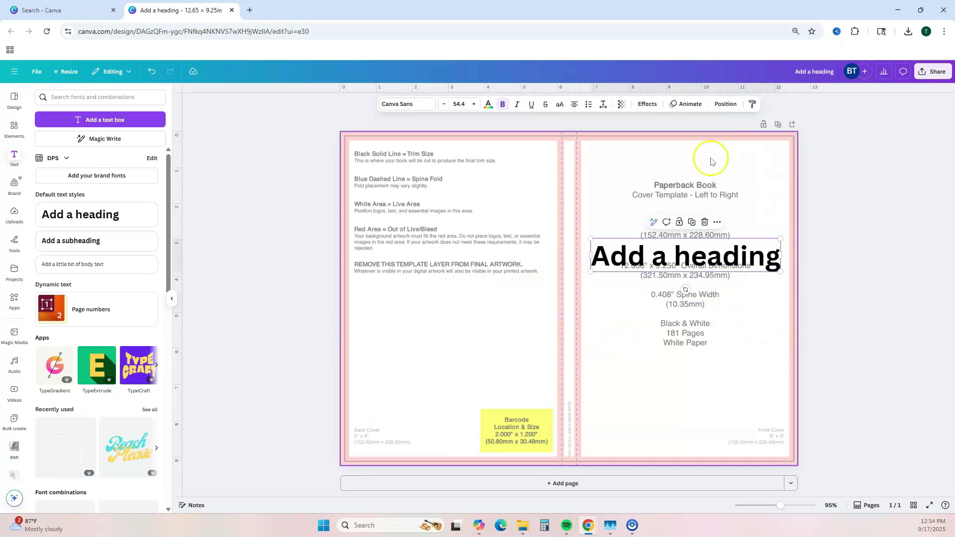
{"action": "left_click", "coordinate": [89, 240]}
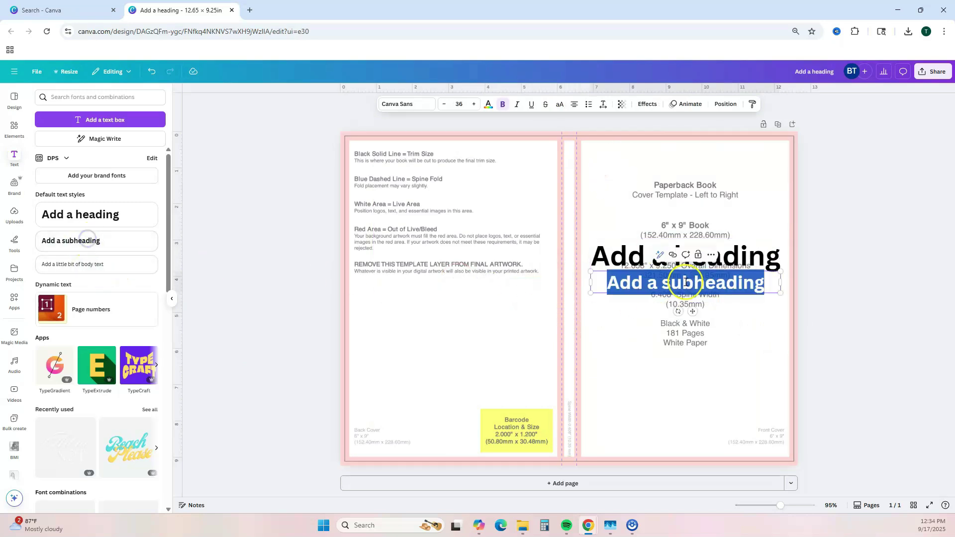
{"action": "left_click_drag", "start_coordinate": [692, 312], "coordinate": [695, 265]}
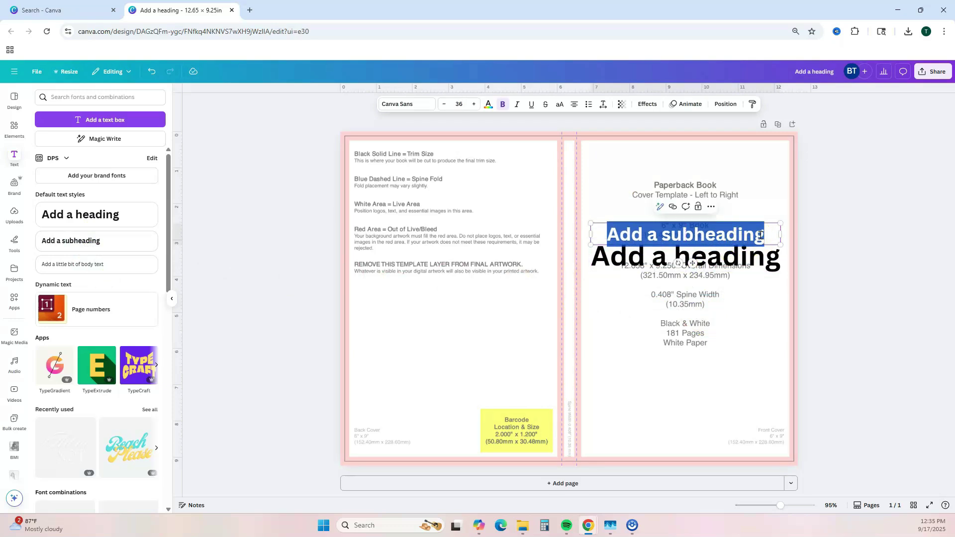
{"action": "type", "text": "MY DAILY"}
- Change the heading to JOURNAL and set it in the Lovera font
{"action": "left_click", "coordinate": [763, 250]}
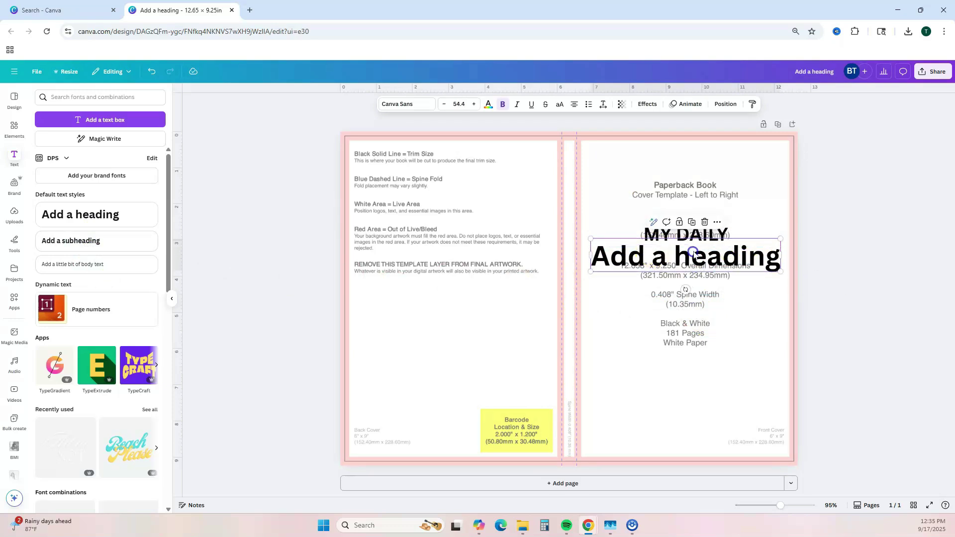
{"action": "double_click", "coordinate": [762, 251]}
{"action": "type", "text": "JOURNAL"}
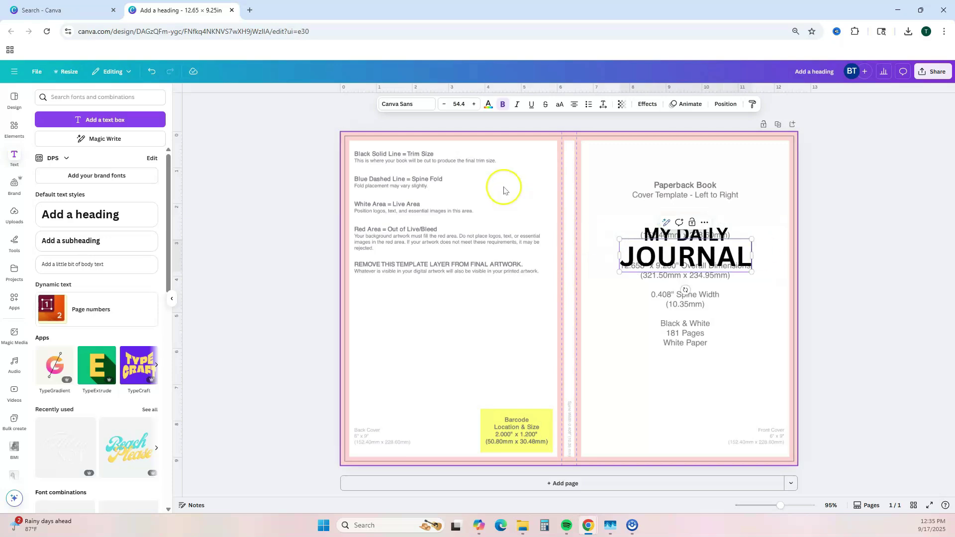
{"action": "left_click", "coordinate": [394, 104]}
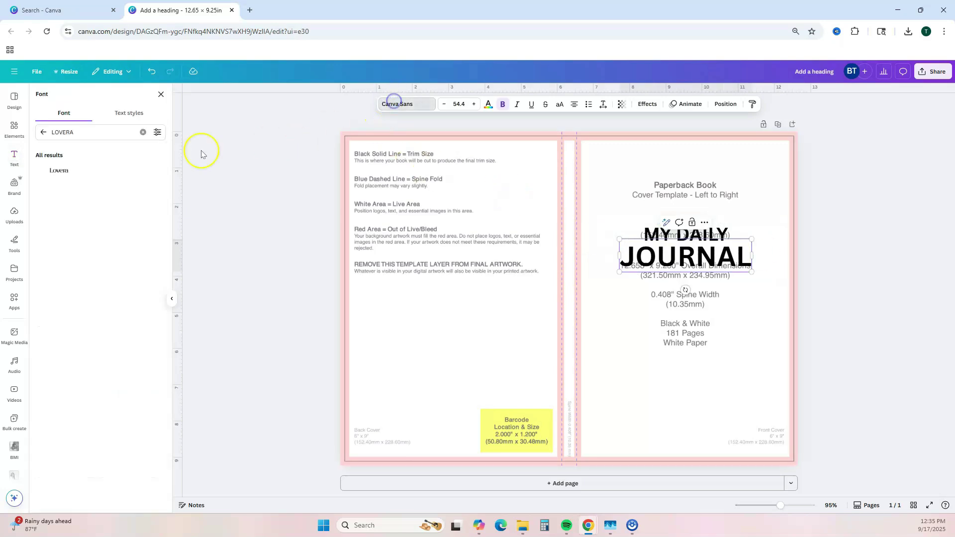
{"action": "left_click", "coordinate": [70, 172]}
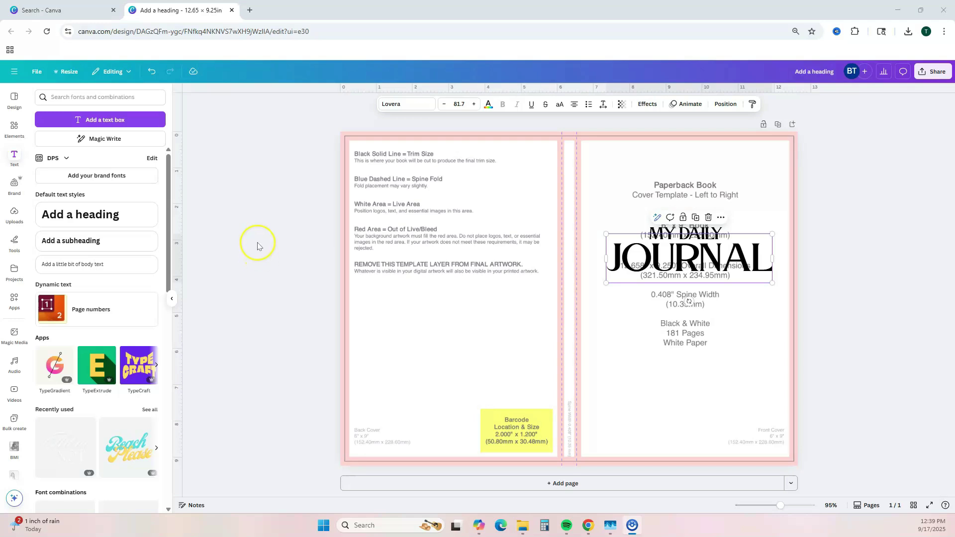
- Place the teal rounded square behind the title and widen it across the front cover
{"action": "left_click", "coordinate": [14, 128]}
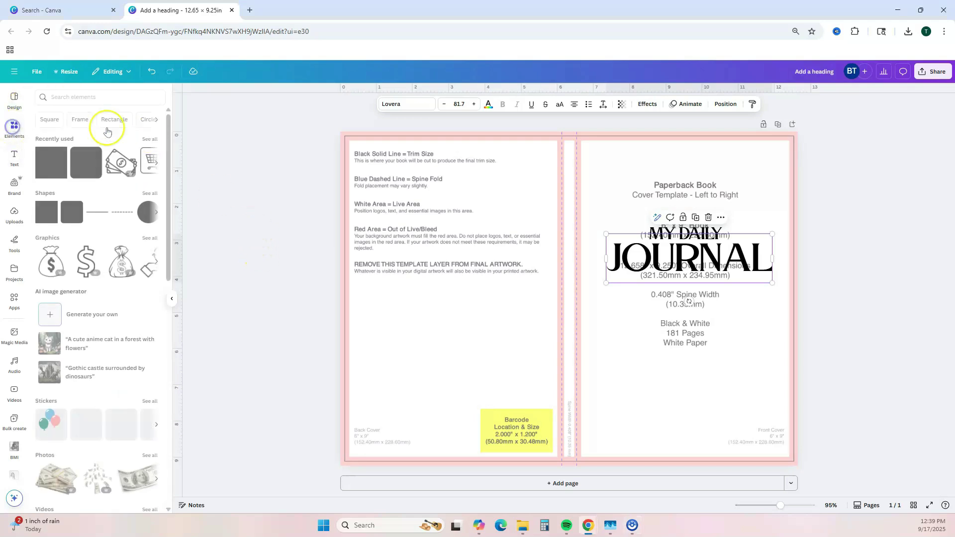
{"action": "left_click", "coordinate": [86, 163]}
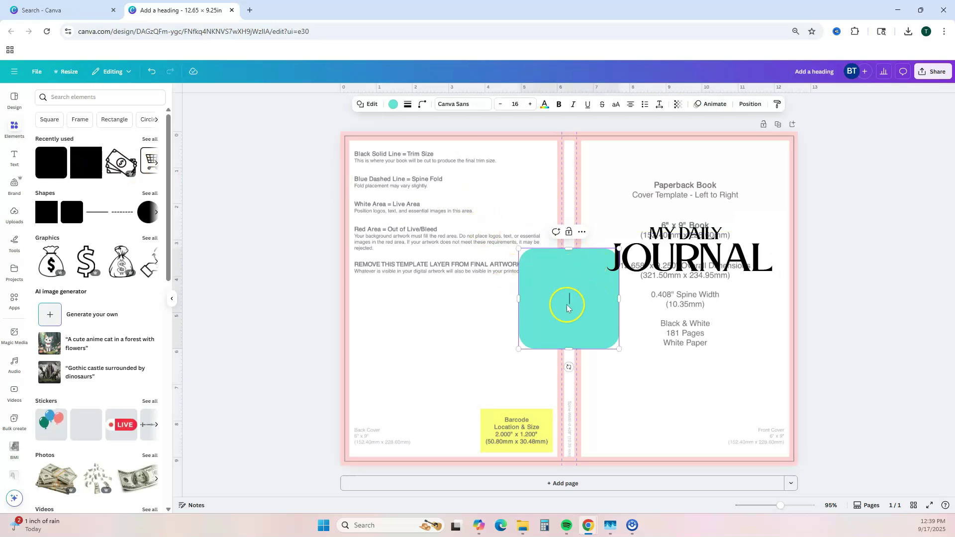
{"action": "left_click_drag", "start_coordinate": [566, 299], "coordinate": [588, 257]}
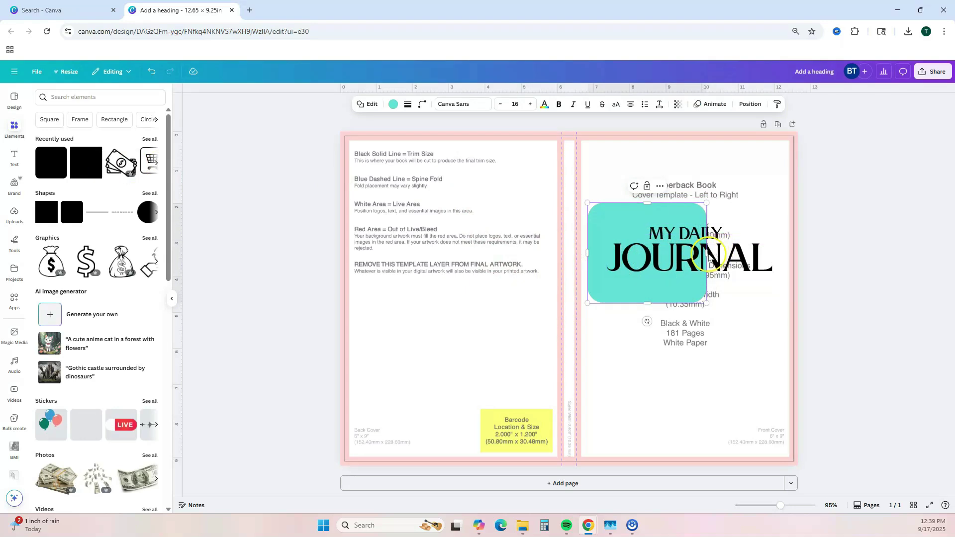
{"action": "left_click_drag", "start_coordinate": [707, 250], "coordinate": [785, 247]}
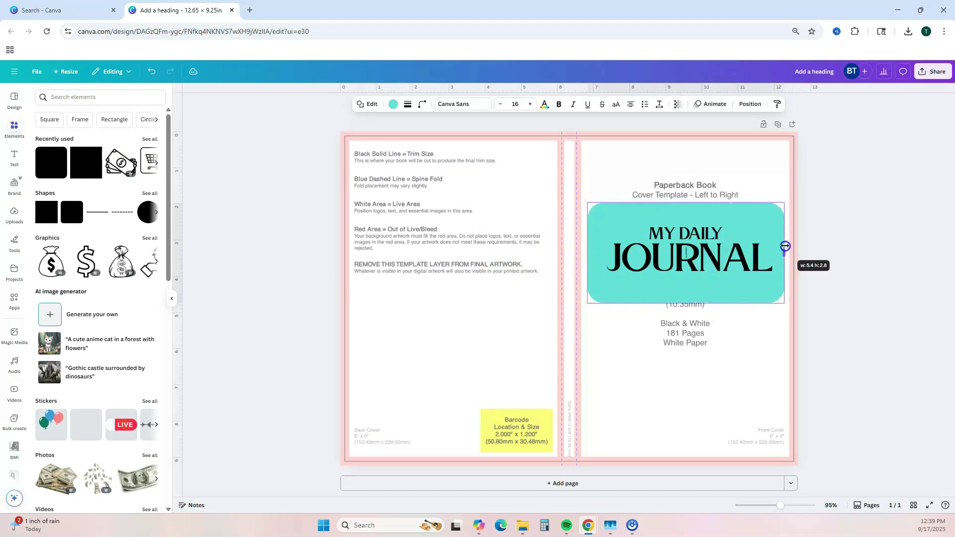
{"action": "left_click", "coordinate": [731, 343]}
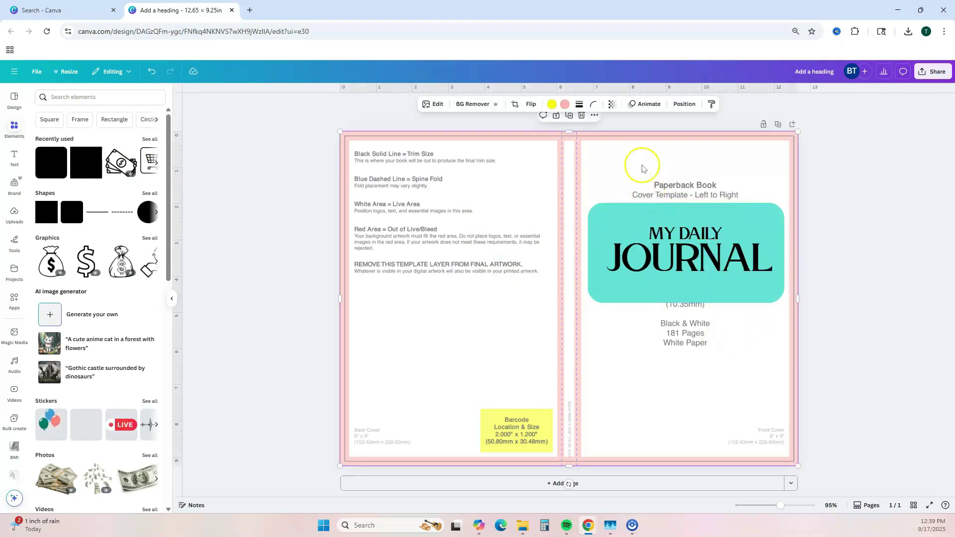
{"action": "left_click", "coordinate": [272, 173]}
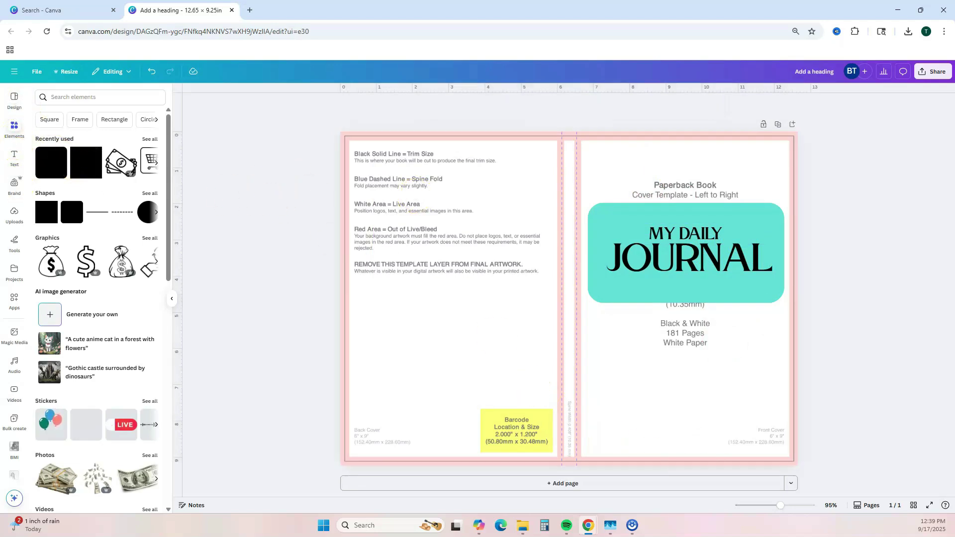
{"action": "left_click", "coordinate": [14, 214]}
- Add the strawberry pattern image and stretch it over the whole back cover
{"action": "left_click", "coordinate": [134, 198]}
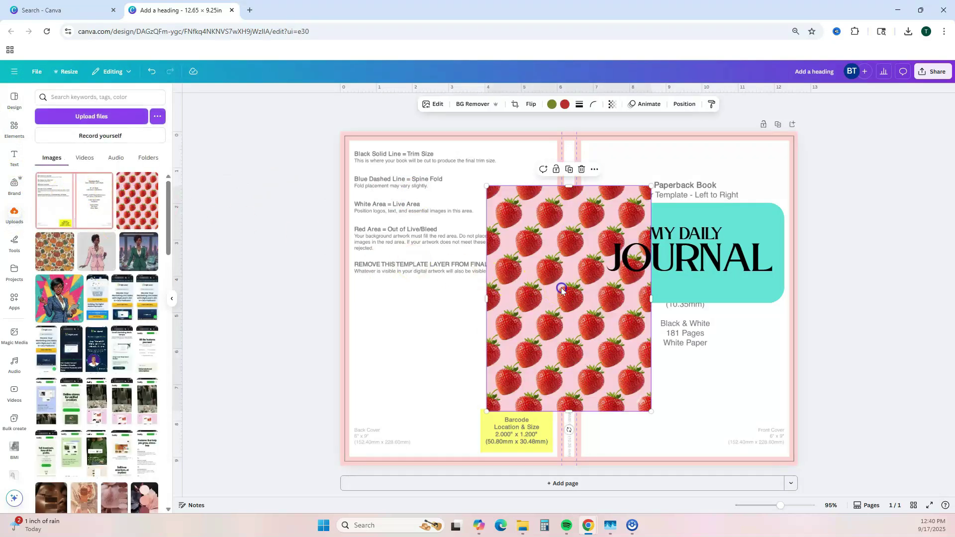
{"action": "left_click_drag", "start_coordinate": [561, 289], "coordinate": [415, 236]}
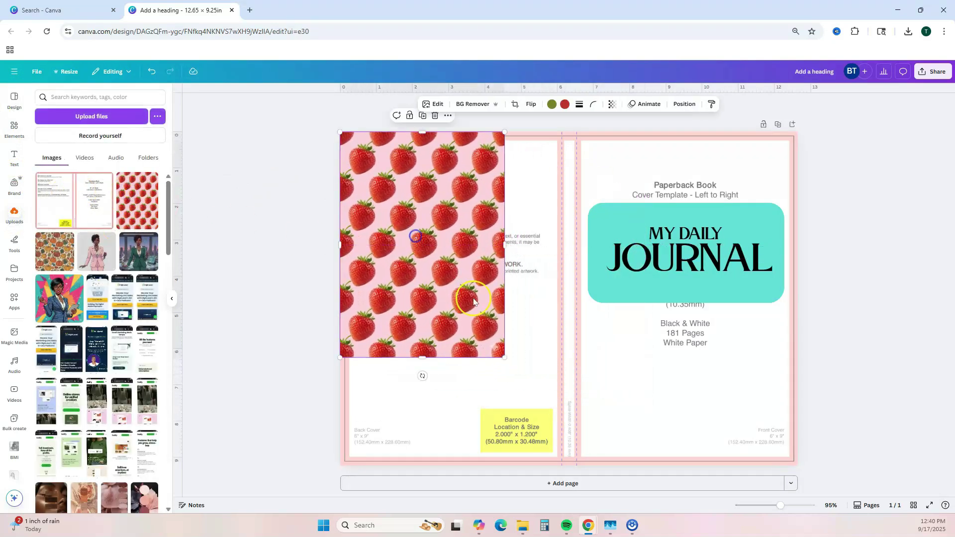
{"action": "left_click_drag", "start_coordinate": [502, 357], "coordinate": [543, 443]}
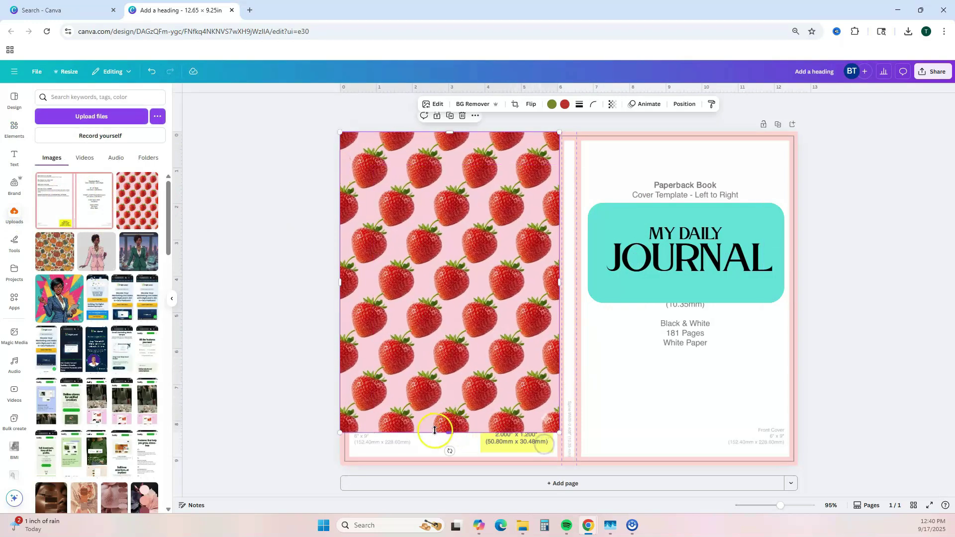
{"action": "left_click_drag", "start_coordinate": [451, 433], "coordinate": [455, 468]}
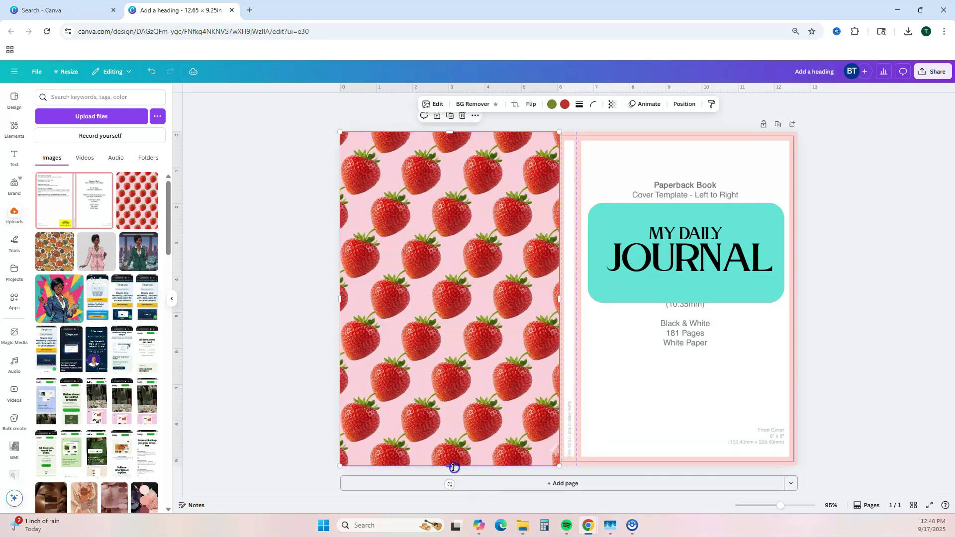
- Duplicate the pattern onto the front cover and send it behind the teal title box
{"action": "left_click", "coordinate": [450, 116]}
{"action": "left_click_drag", "start_coordinate": [454, 215], "coordinate": [671, 211]}
{"action": "left_click", "coordinate": [684, 103]}
{"action": "left_click", "coordinate": [127, 140]}
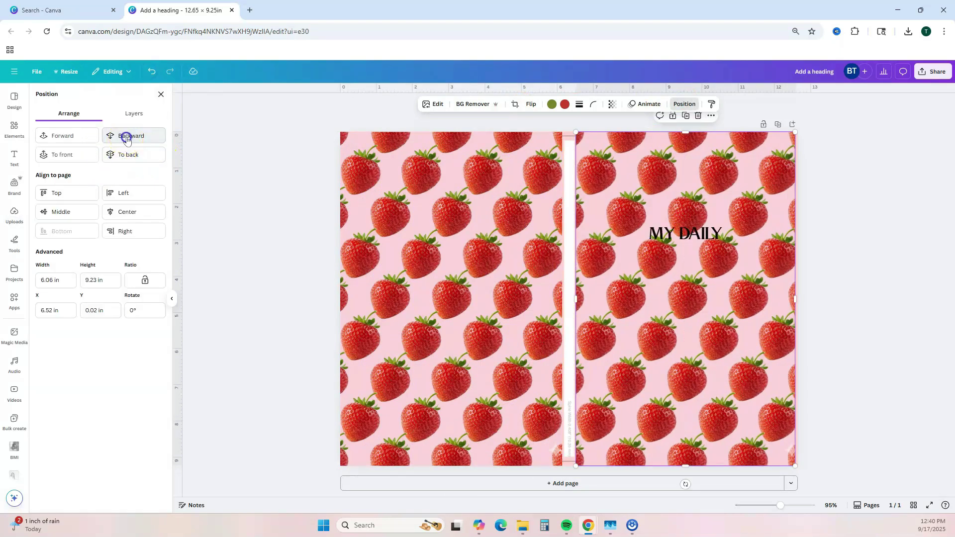
{"action": "left_click", "coordinate": [127, 136]}
{"action": "left_click", "coordinate": [127, 137]}
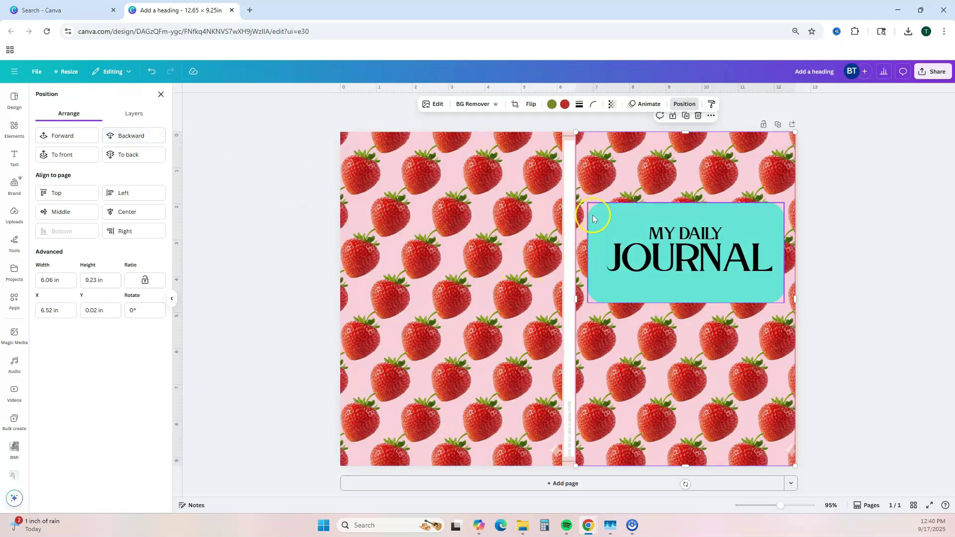
- Add a full-height rectangle as a thin spine strip between the covers and colour it dark red
{"action": "left_click", "coordinate": [14, 127]}
{"action": "key", "text": "r"}
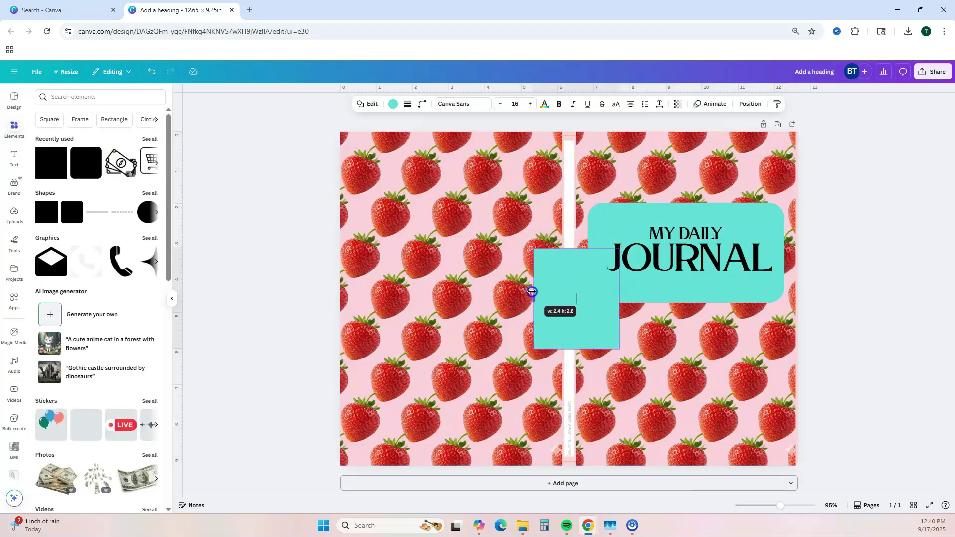
{"action": "left_click_drag", "start_coordinate": [532, 292], "coordinate": [559, 293]}
{"action": "left_click_drag", "start_coordinate": [619, 299], "coordinate": [577, 299]}
{"action": "left_click_drag", "start_coordinate": [570, 249], "coordinate": [563, 132]}
{"action": "left_click_drag", "start_coordinate": [569, 349], "coordinate": [578, 466]}
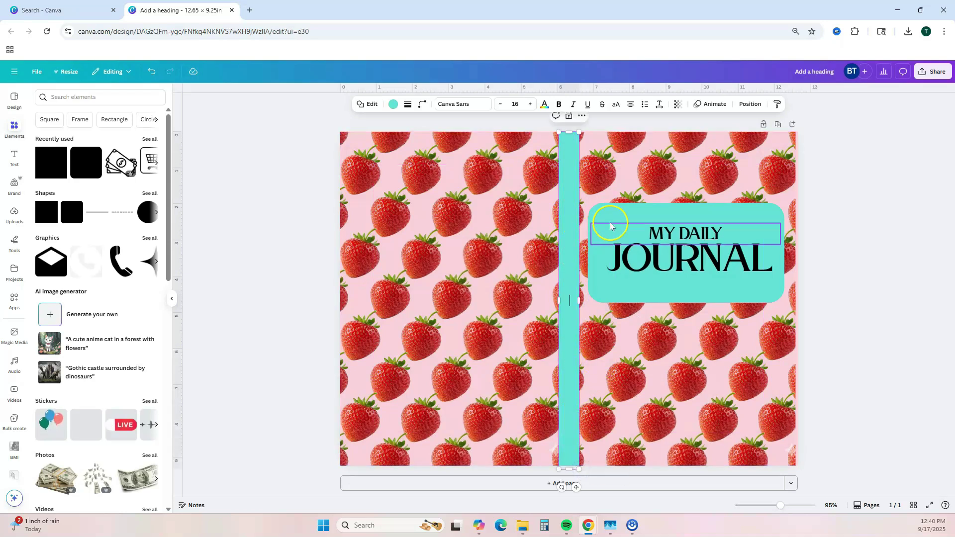
{"action": "left_click", "coordinate": [393, 106]}
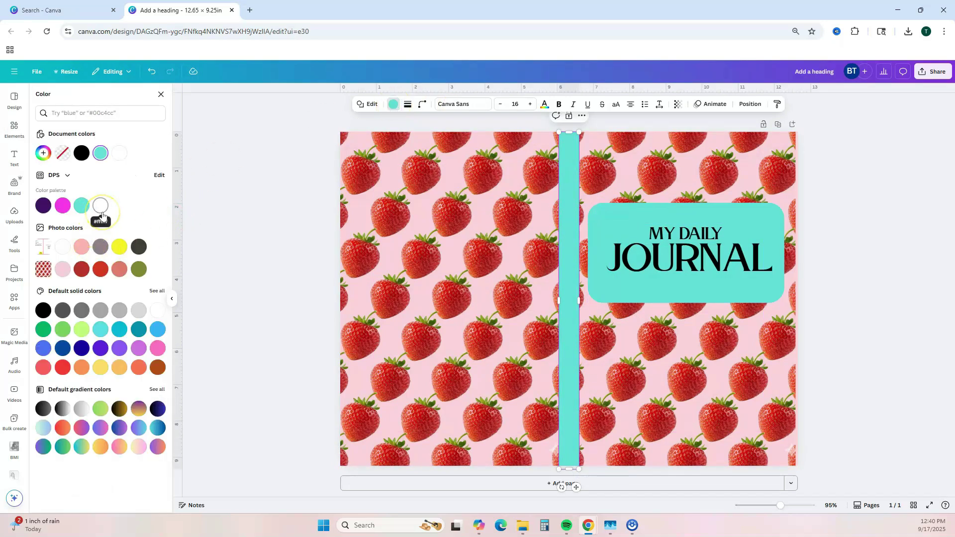
{"action": "left_click", "coordinate": [63, 270]}
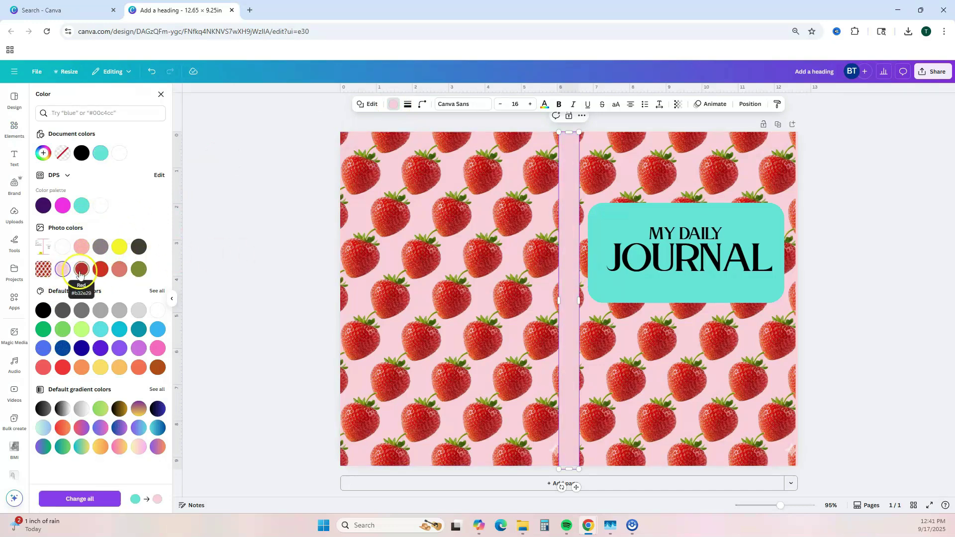
{"action": "left_click", "coordinate": [81, 269]}
- Make the title box light pink with a solid dark red border
{"action": "left_click", "coordinate": [620, 214]}
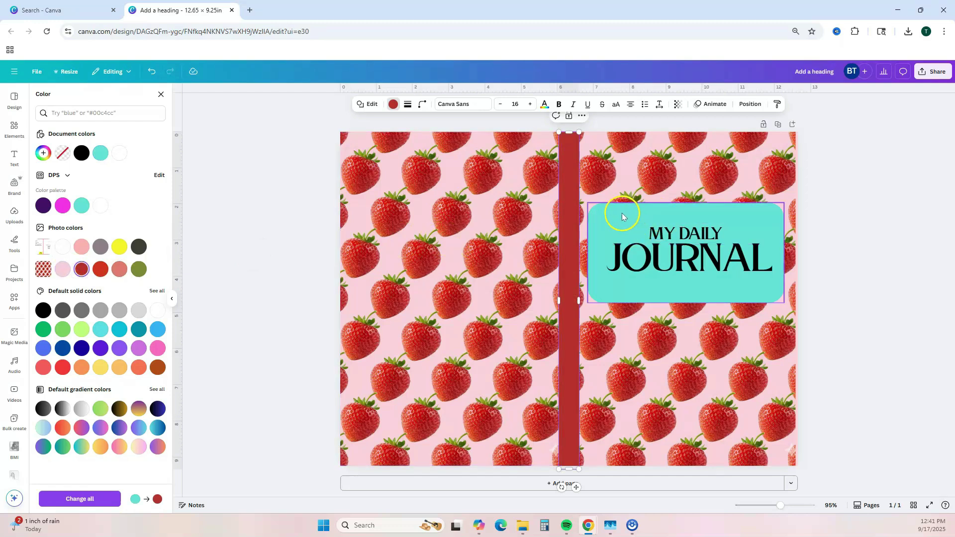
{"action": "left_click", "coordinate": [62, 269]}
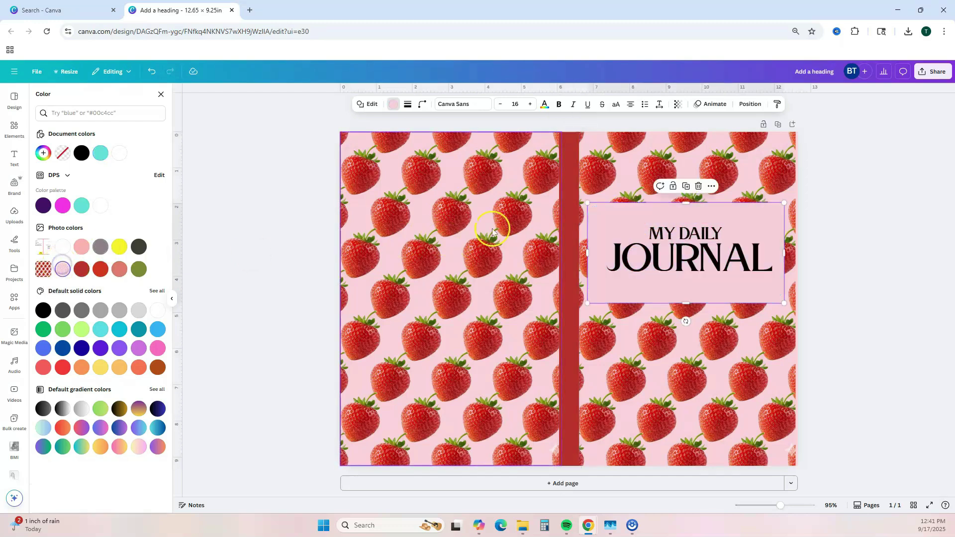
{"action": "left_click", "coordinate": [411, 103]}
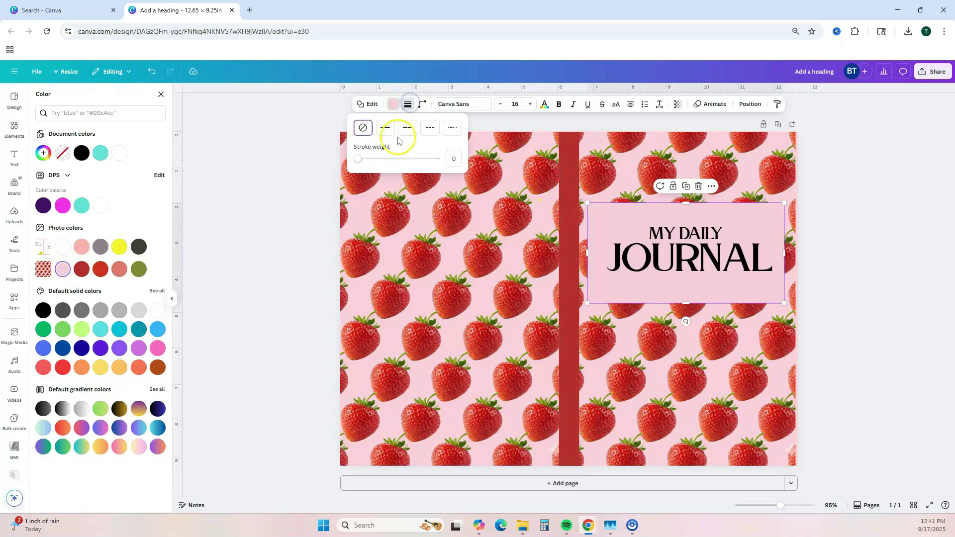
{"action": "left_click", "coordinate": [385, 128]}
{"action": "left_click", "coordinate": [401, 104]}
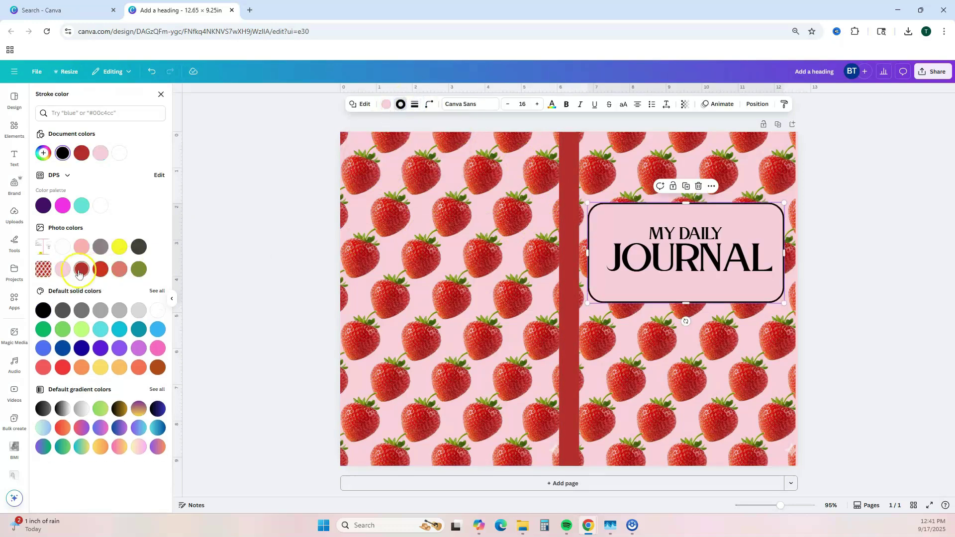
{"action": "left_click", "coordinate": [82, 269]}
- Colour the JOURNAL and MY DAILY heading text dark red
{"action": "left_click", "coordinate": [632, 260]}
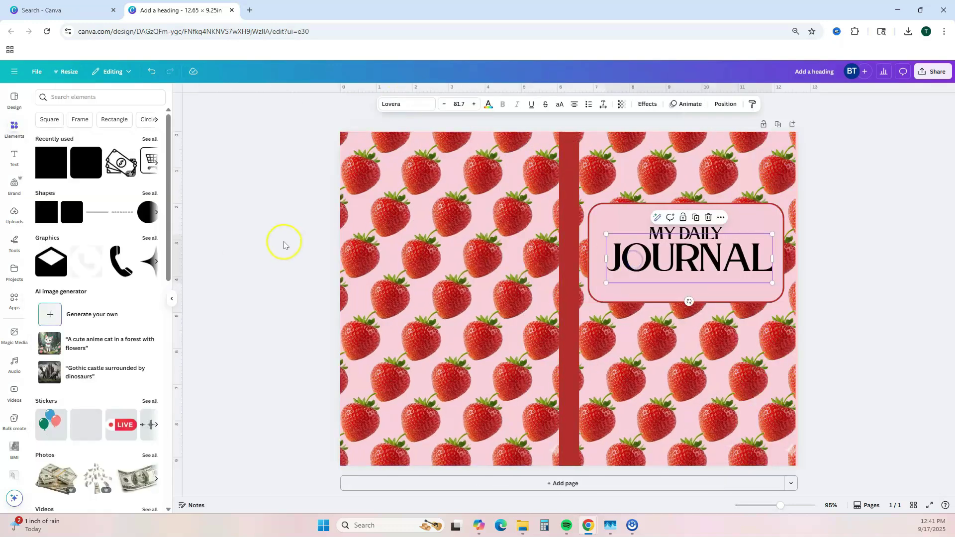
{"action": "left_click", "coordinate": [488, 104]}
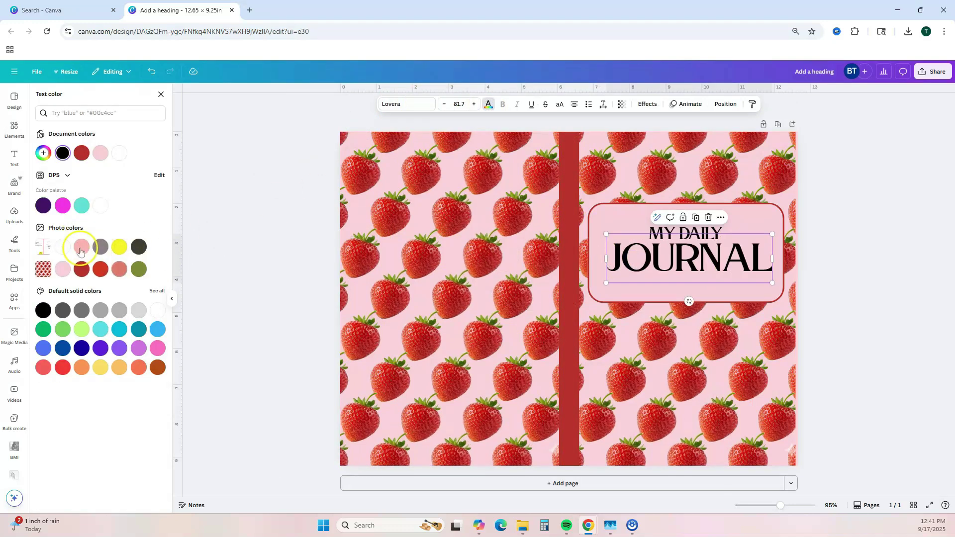
{"action": "left_click", "coordinate": [77, 270]}
{"action": "key", "text": "Tab"}
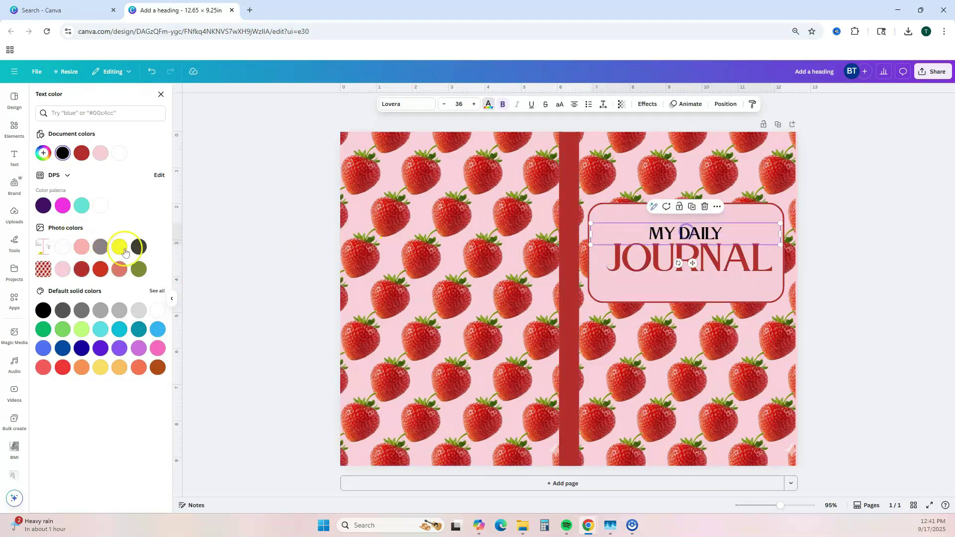
{"action": "left_click", "coordinate": [82, 273]}
{"action": "left_click", "coordinate": [818, 297]}
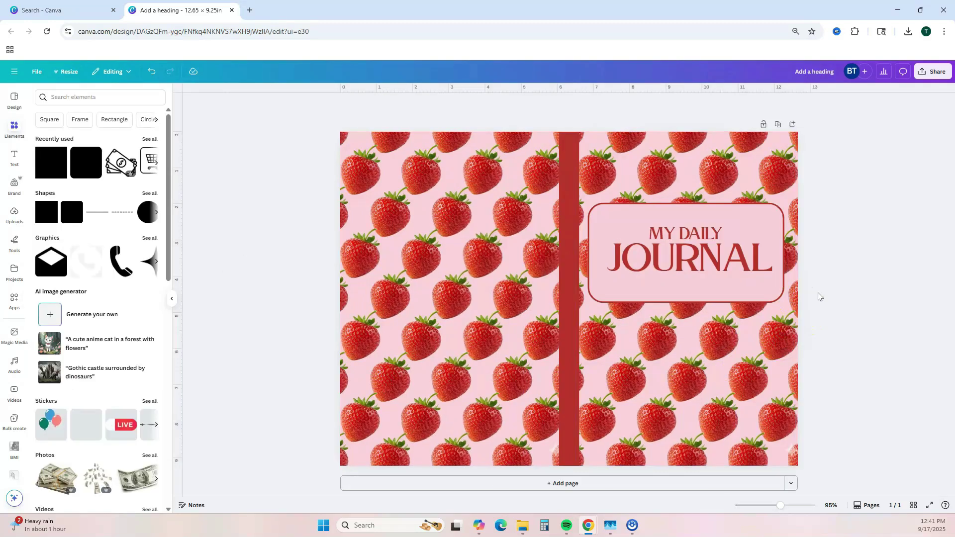
{"action": "left_click", "coordinate": [659, 168]}
{"action": "left_click", "coordinate": [851, 346]}
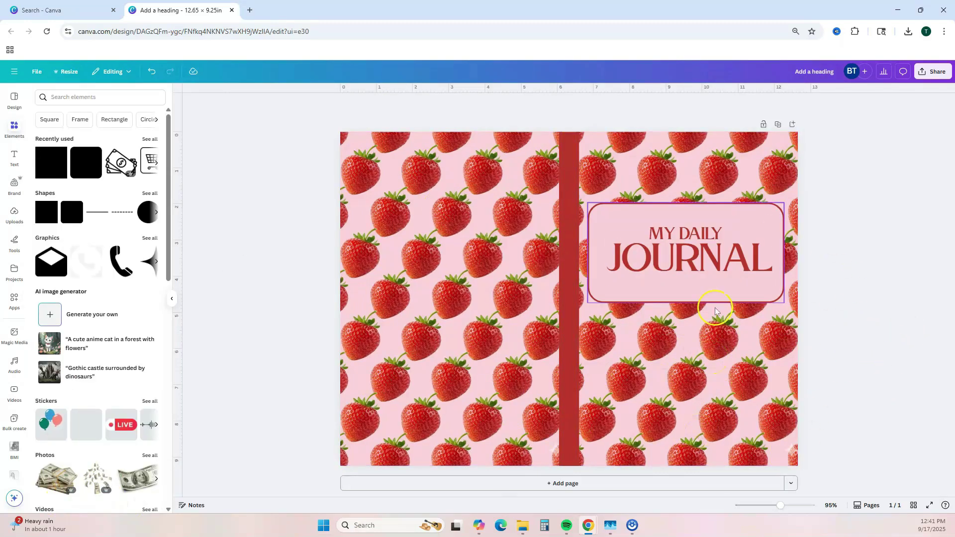
- Duplicate the page and replace the back-cover strawberries with the uploaded pumpkin pattern, stretched to fill it
{"action": "left_click", "coordinate": [779, 124]}
{"action": "left_click", "coordinate": [450, 238]}
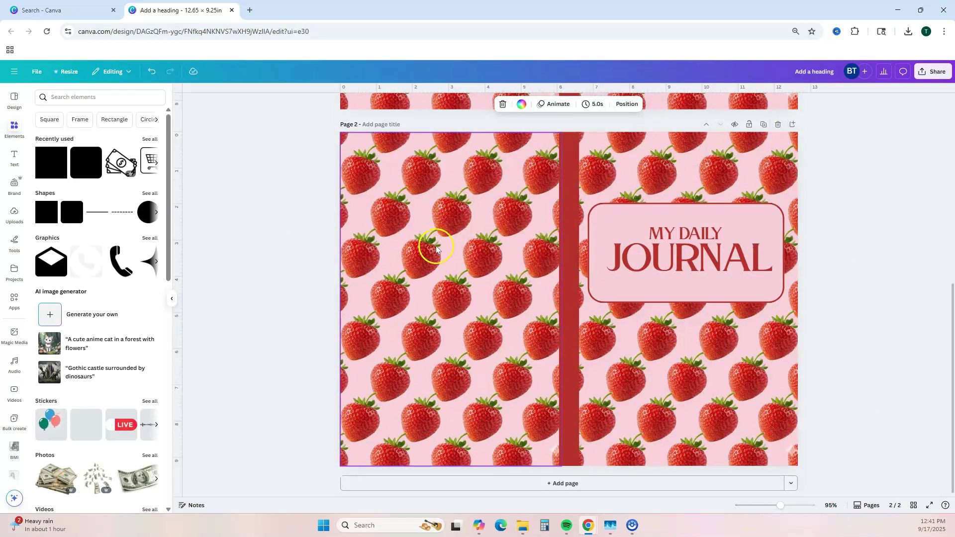
{"action": "left_click", "coordinate": [14, 213]}
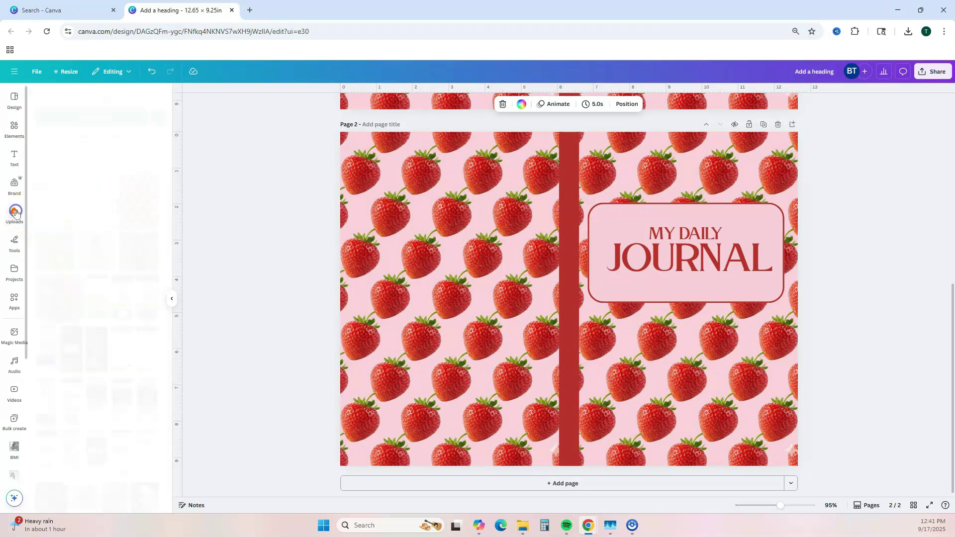
{"action": "left_click", "coordinate": [55, 251]}
{"action": "left_click_drag", "start_coordinate": [588, 285], "coordinate": [459, 227]}
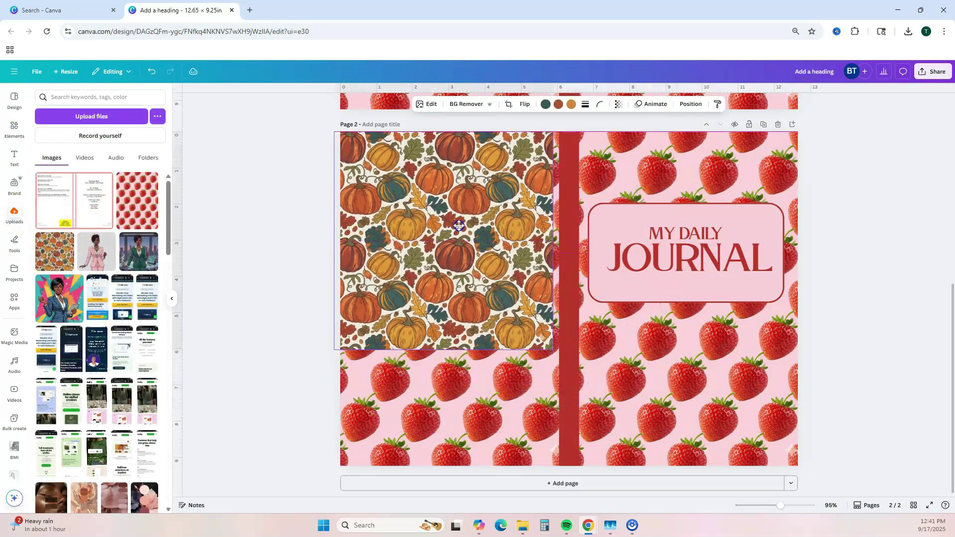
{"action": "left_click", "coordinate": [415, 434]}
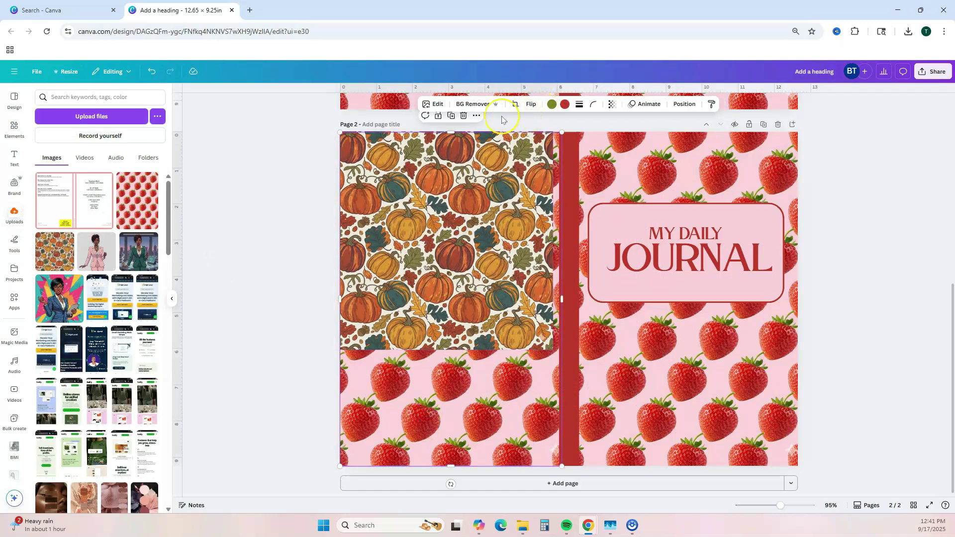
{"action": "left_click", "coordinate": [464, 117]}
{"action": "left_click", "coordinate": [473, 224]}
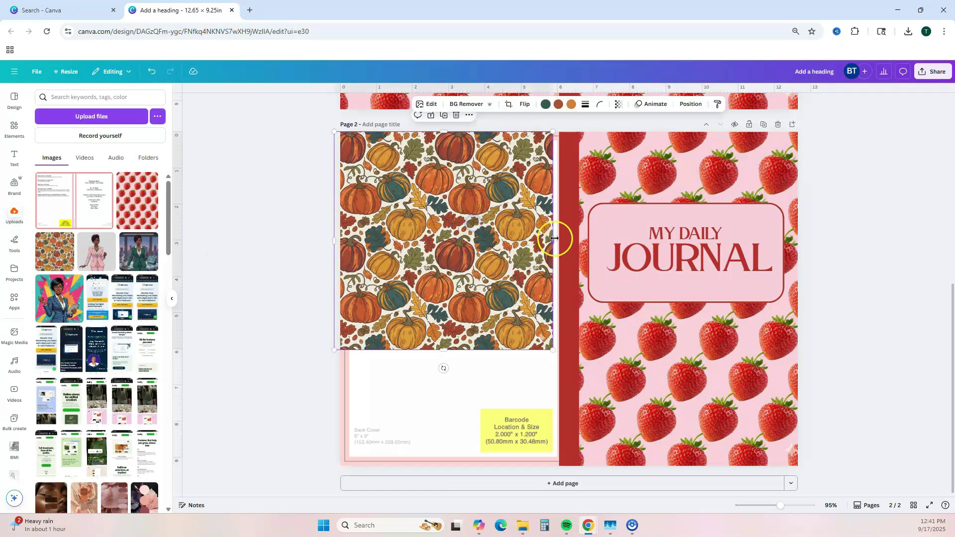
{"action": "left_click_drag", "start_coordinate": [554, 238], "coordinate": [562, 239]}
{"action": "left_click_drag", "start_coordinate": [444, 350], "coordinate": [422, 467]}
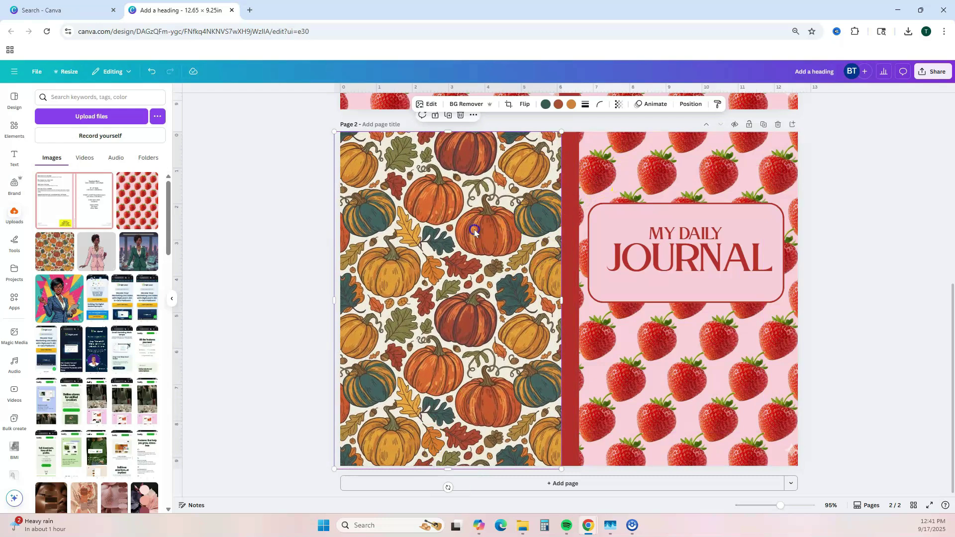
- Copy the pumpkin pattern onto the front cover in place of the strawberries, layered behind the title box
{"action": "left_click", "coordinate": [448, 115]}
{"action": "left_click", "coordinate": [682, 169]}
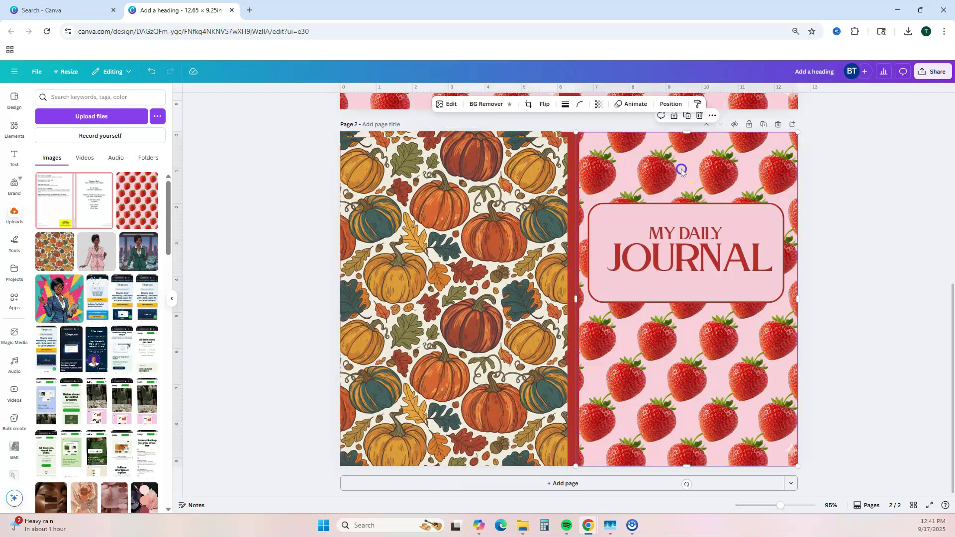
{"action": "left_click", "coordinate": [702, 119]}
{"action": "left_click_drag", "start_coordinate": [453, 268], "coordinate": [679, 266]}
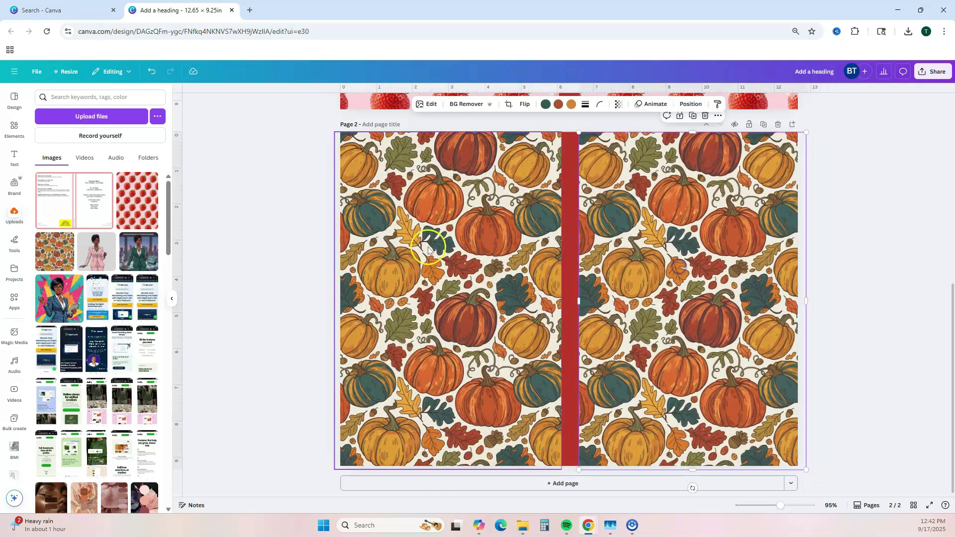
{"action": "left_click", "coordinate": [691, 104]}
{"action": "left_click", "coordinate": [128, 138]}
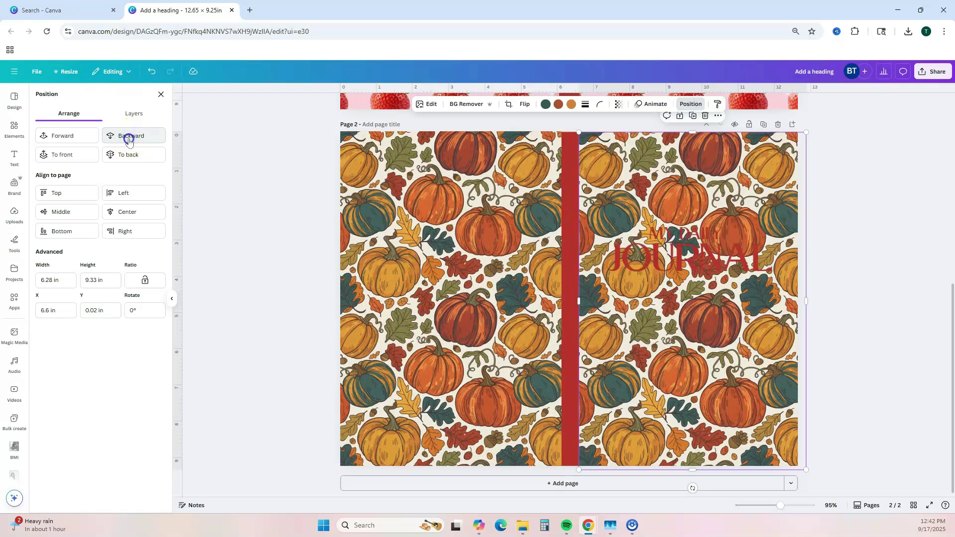
{"action": "left_click", "coordinate": [128, 137]}
- Colour the spine rust-brown and fill the title box beige
{"action": "left_click", "coordinate": [393, 105]}
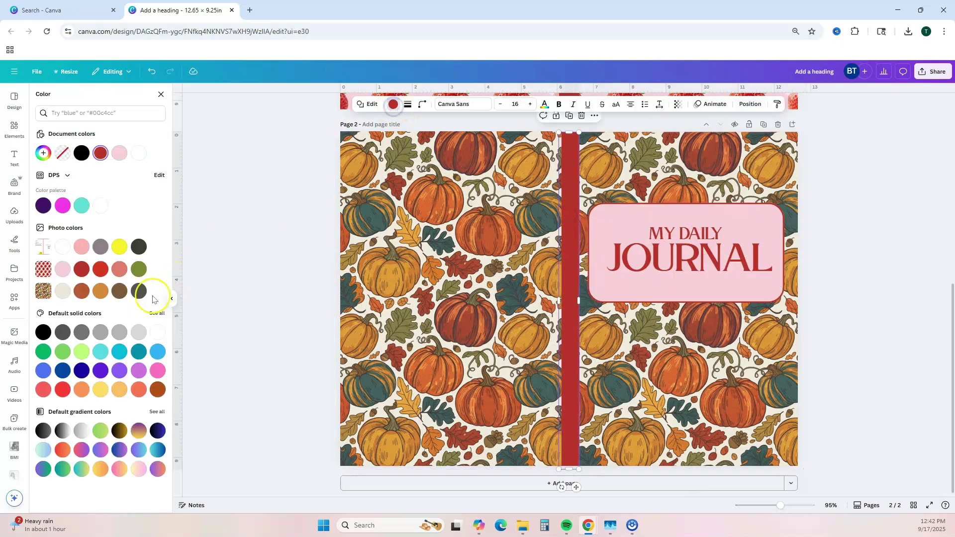
{"action": "left_click", "coordinate": [82, 291]}
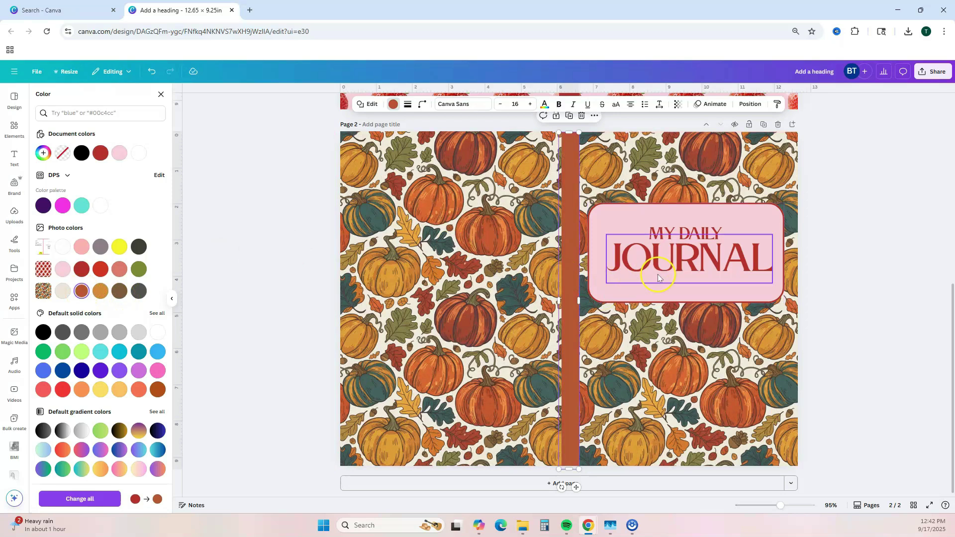
{"action": "left_click", "coordinate": [629, 291]}
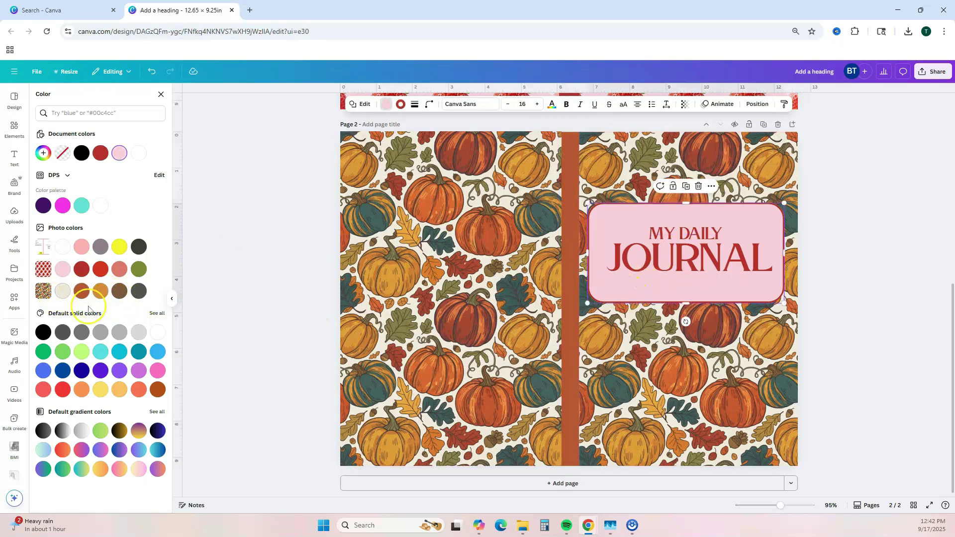
{"action": "left_click", "coordinate": [63, 293]}
- Make the JOURNAL heading rust-brown and give the title box border an autumn tone
{"action": "left_click", "coordinate": [689, 256]}
{"action": "left_click", "coordinate": [488, 104]}
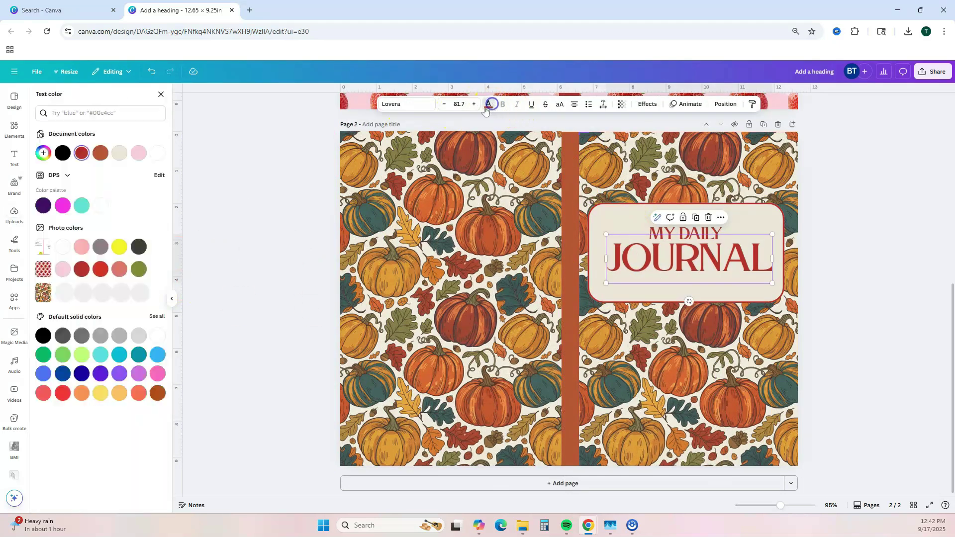
{"action": "left_click", "coordinate": [81, 291]}
{"action": "left_click", "coordinate": [712, 238]}
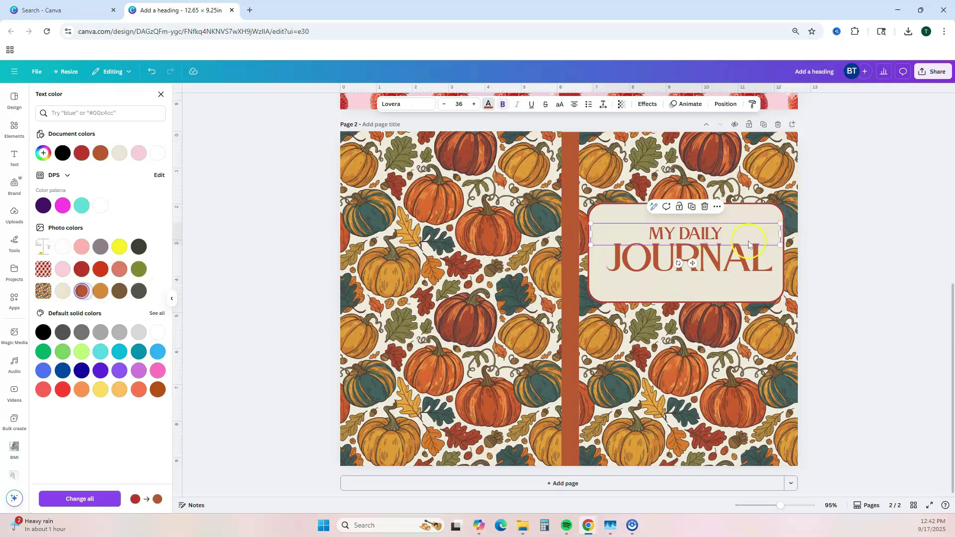
{"action": "left_click", "coordinate": [773, 206]}
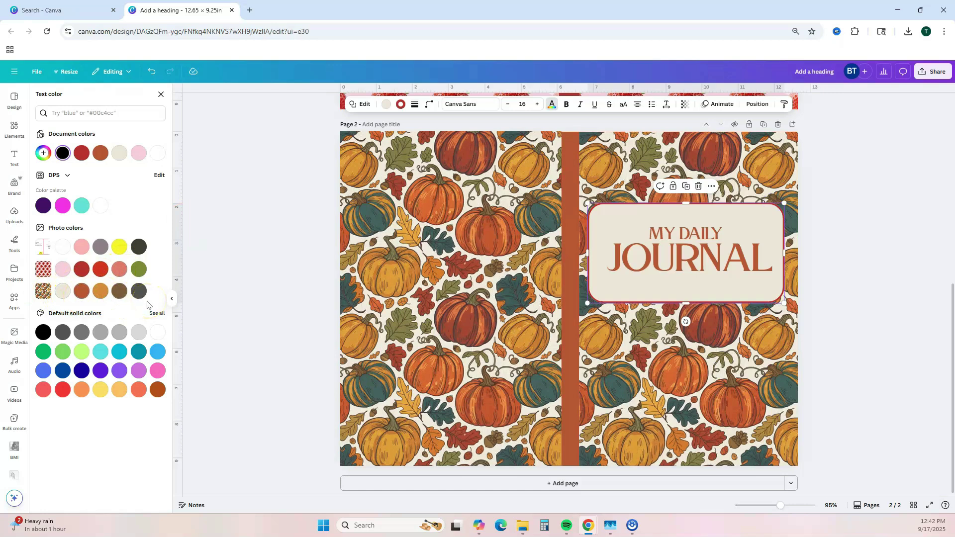
{"action": "left_click", "coordinate": [100, 291]}
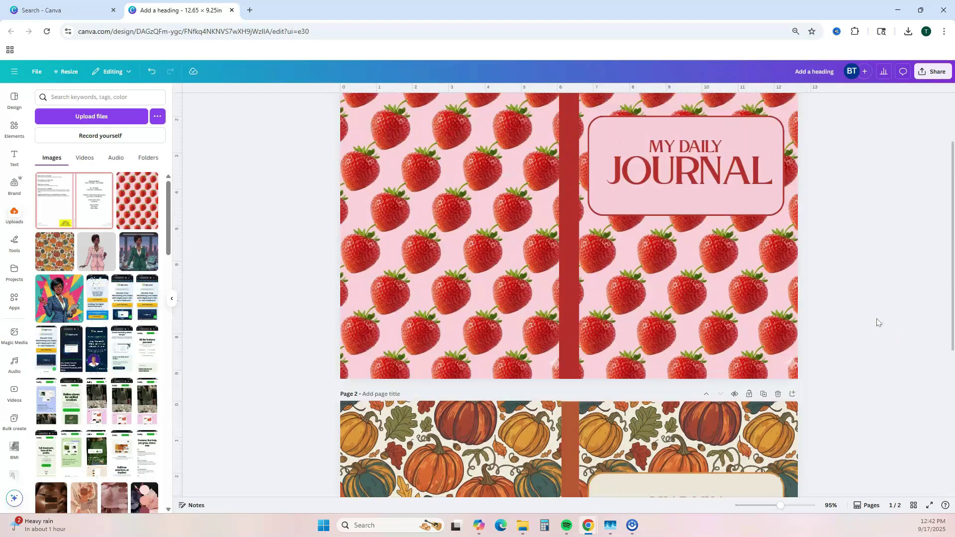
{"action": "scroll", "coordinate": [878, 322], "scroll_direction": "up", "scroll_amount": 2}
{"action": "scroll", "coordinate": [877, 323], "scroll_direction": "down", "scroll_amount": 6}
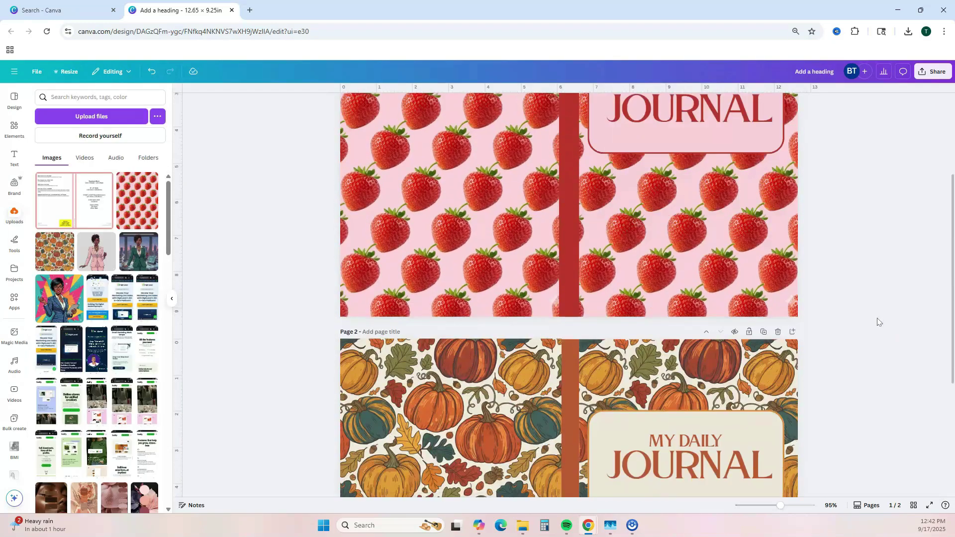
{"action": "scroll", "coordinate": [878, 322], "scroll_direction": "down", "scroll_amount": 1}
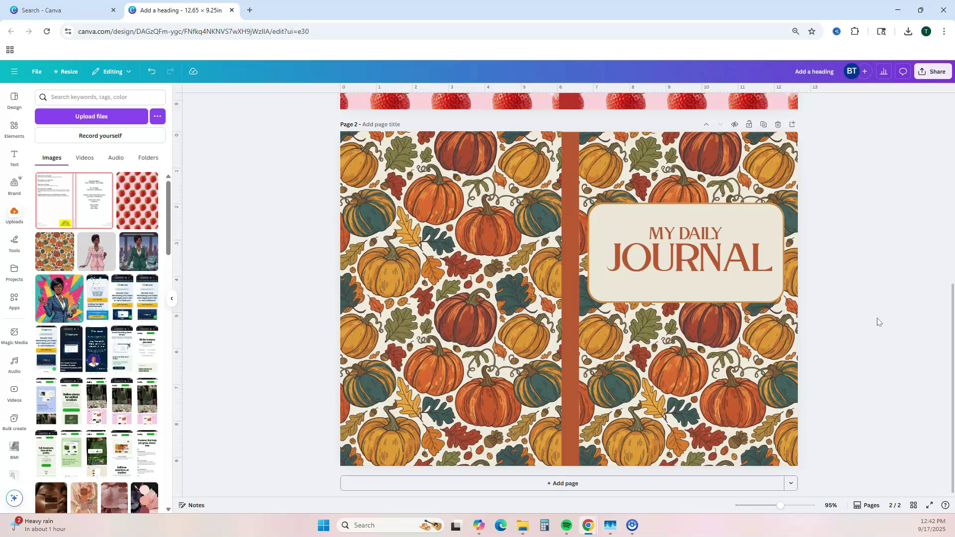
{"action": "scroll", "coordinate": [877, 322], "scroll_direction": "up", "scroll_amount": 7}
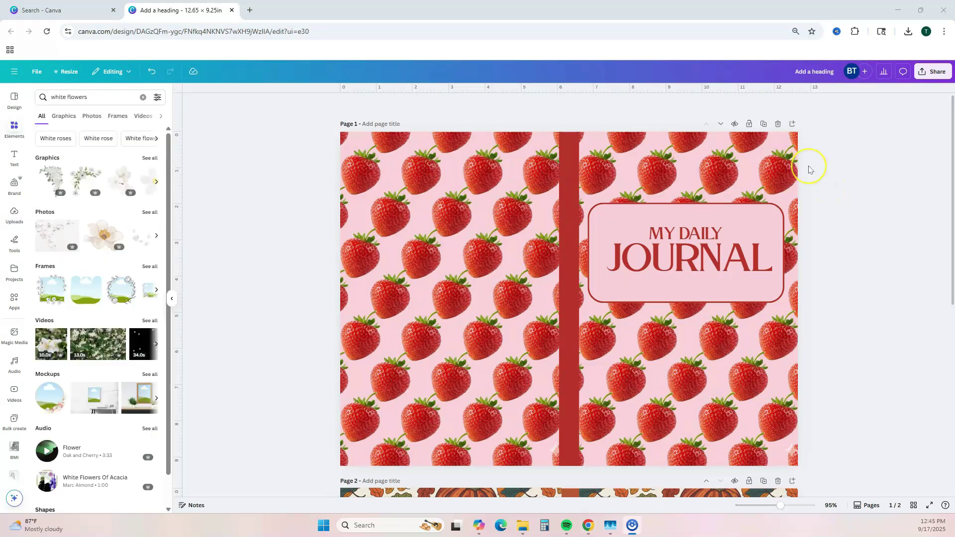
{"action": "scroll", "coordinate": [809, 167], "scroll_direction": "down", "scroll_amount": 5}
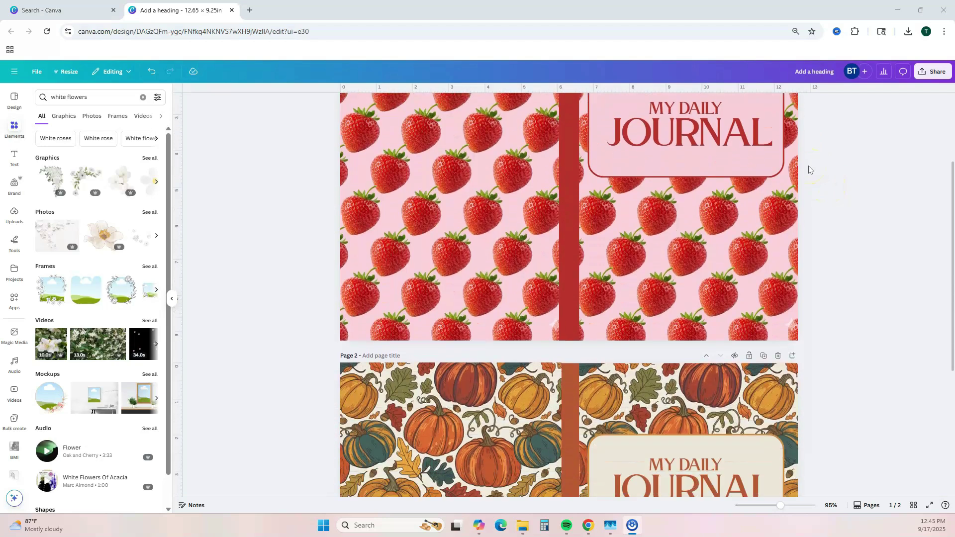
{"action": "scroll", "coordinate": [809, 169], "scroll_direction": "down", "scroll_amount": 2}
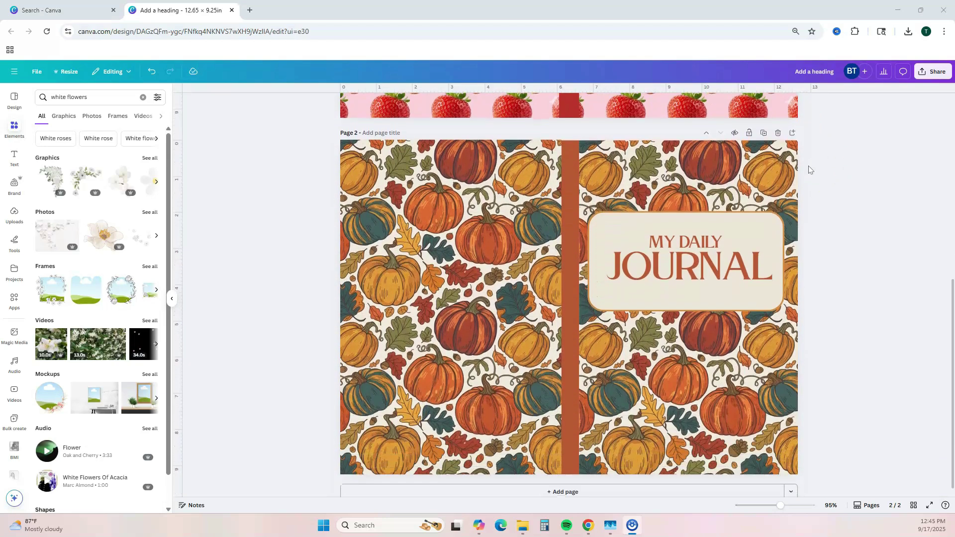